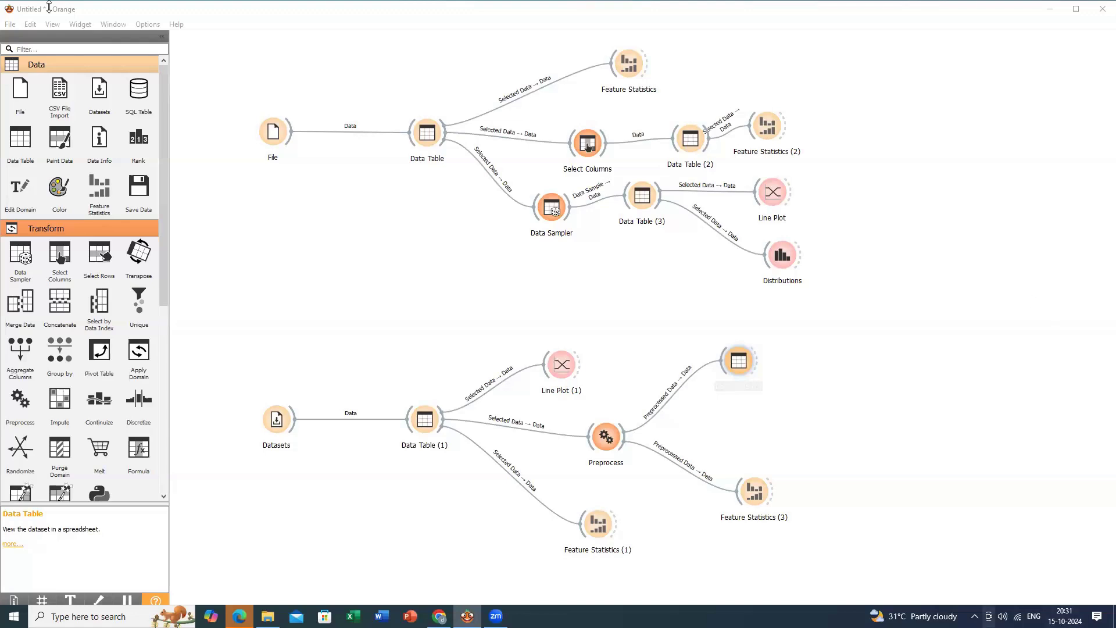
Create a new empty workflow and maximize its window.
{"action": "left_click", "coordinate": [5, 28]}
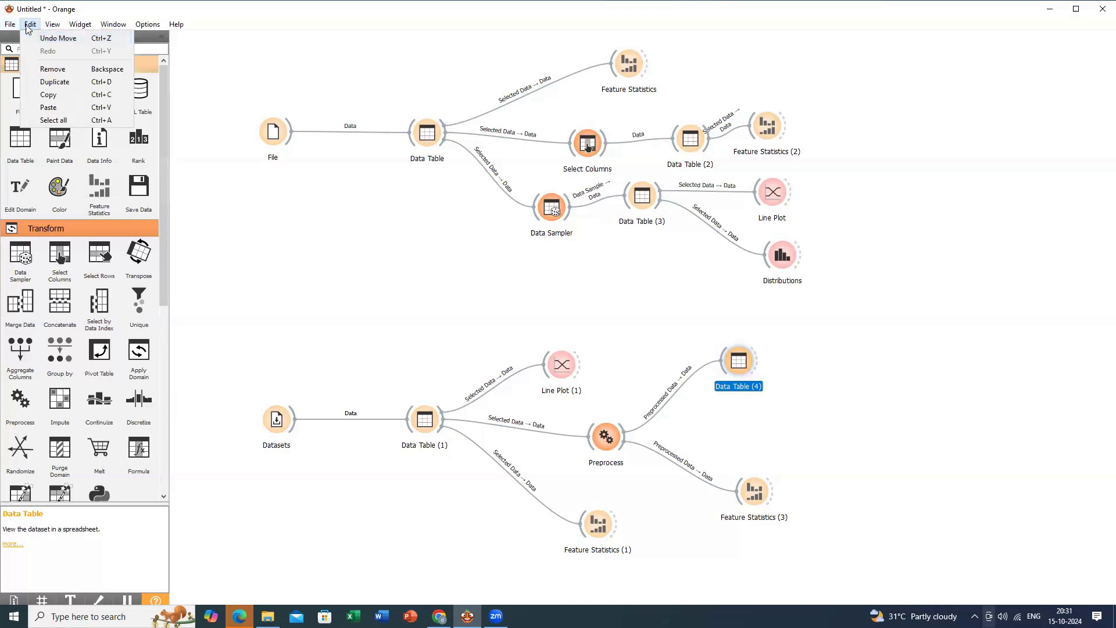
{"action": "key", "text": "Escape"}
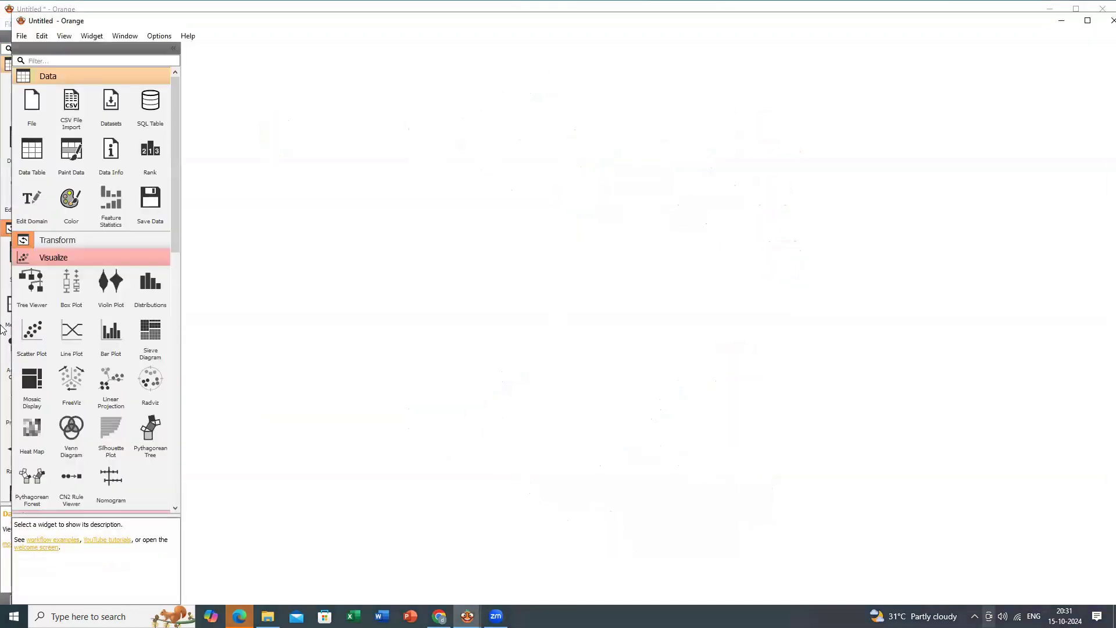
{"action": "left_click", "coordinate": [1089, 22]}
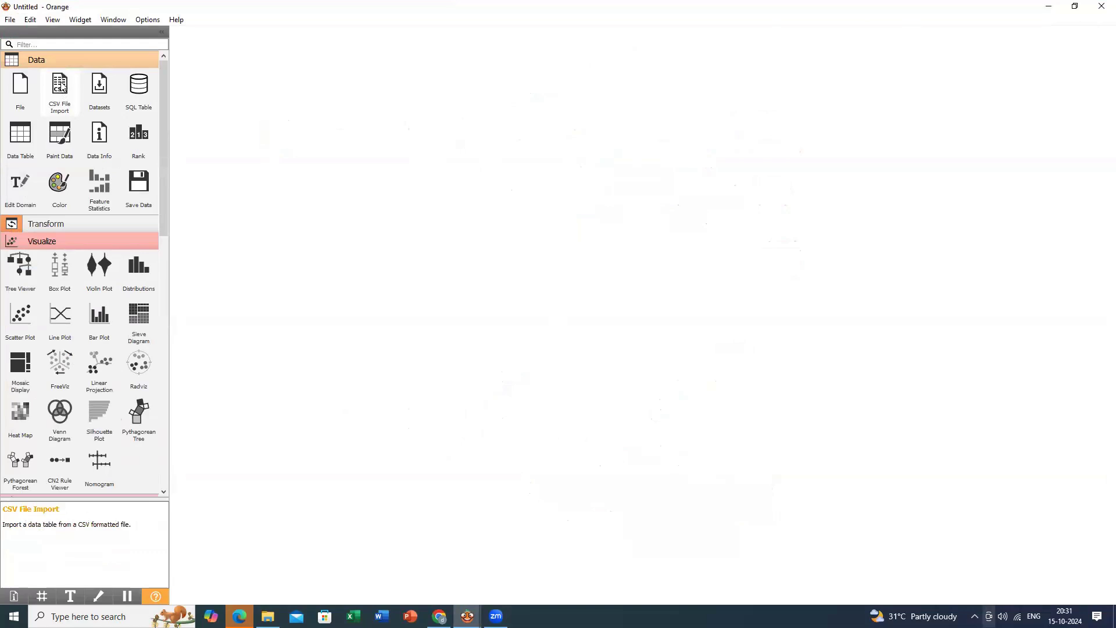
Add a CSV File Import widget to the canvas and open its file chooser.
{"action": "left_click_drag", "start_coordinate": [59, 85], "coordinate": [258, 104]}
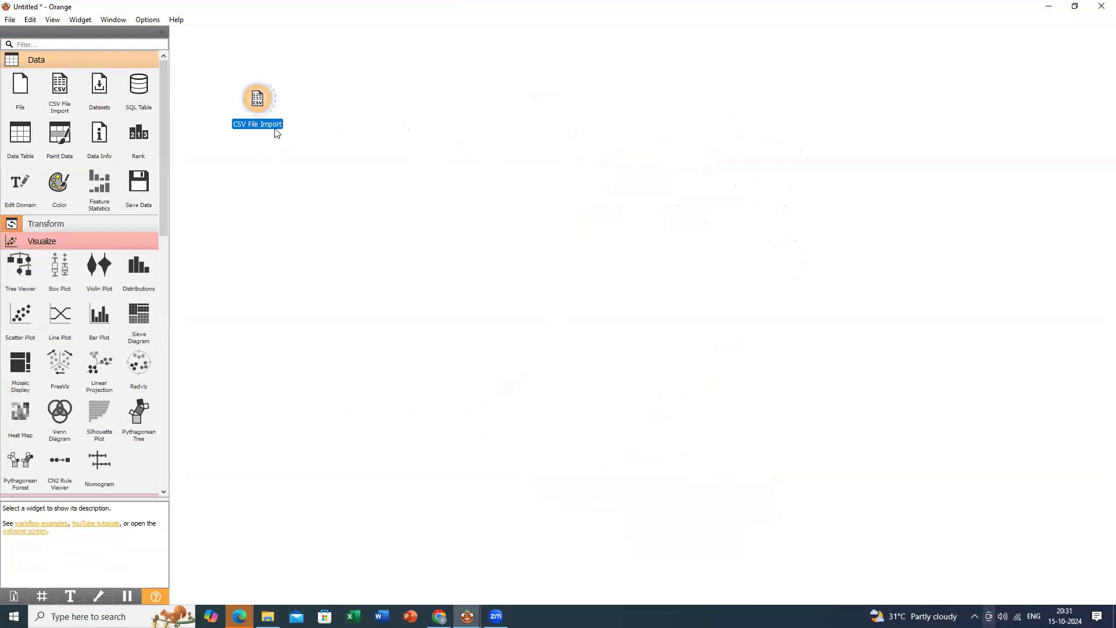
{"action": "double_click", "coordinate": [267, 98]}
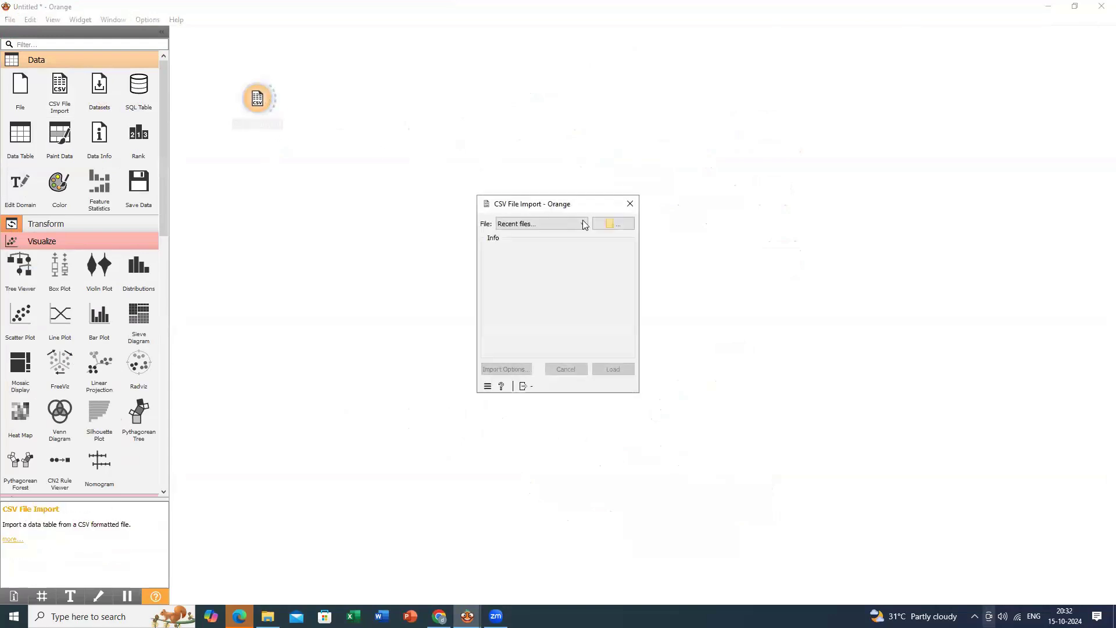
{"action": "left_click", "coordinate": [631, 227]}
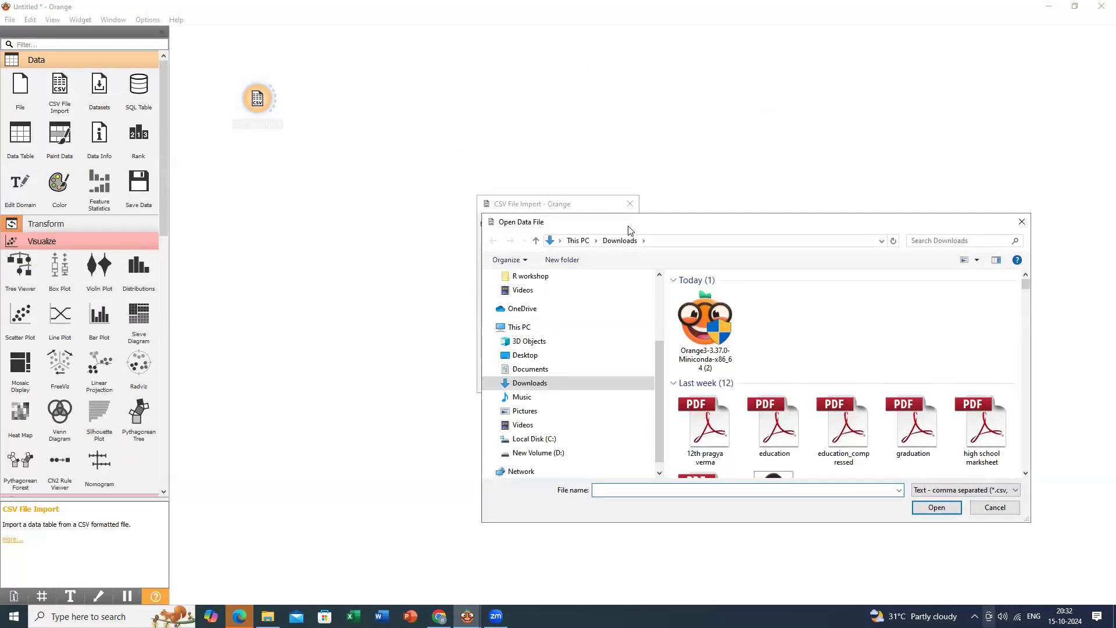
{"action": "left_click_drag", "start_coordinate": [719, 226], "coordinate": [515, 88]}
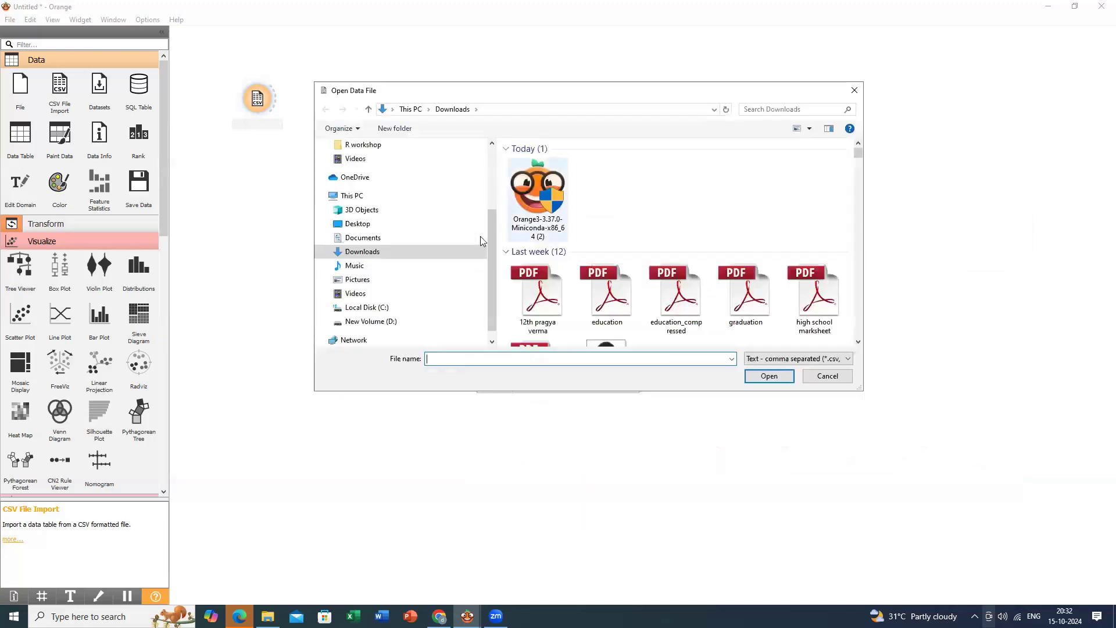
Load the SalesData file from the R workshop folder on drive D: with comma delimiter and UTF-8 encoding, and close the import window.
{"action": "left_click", "coordinate": [424, 322]}
{"action": "scroll", "coordinate": [575, 249], "scroll_direction": "down", "scroll_amount": 2}
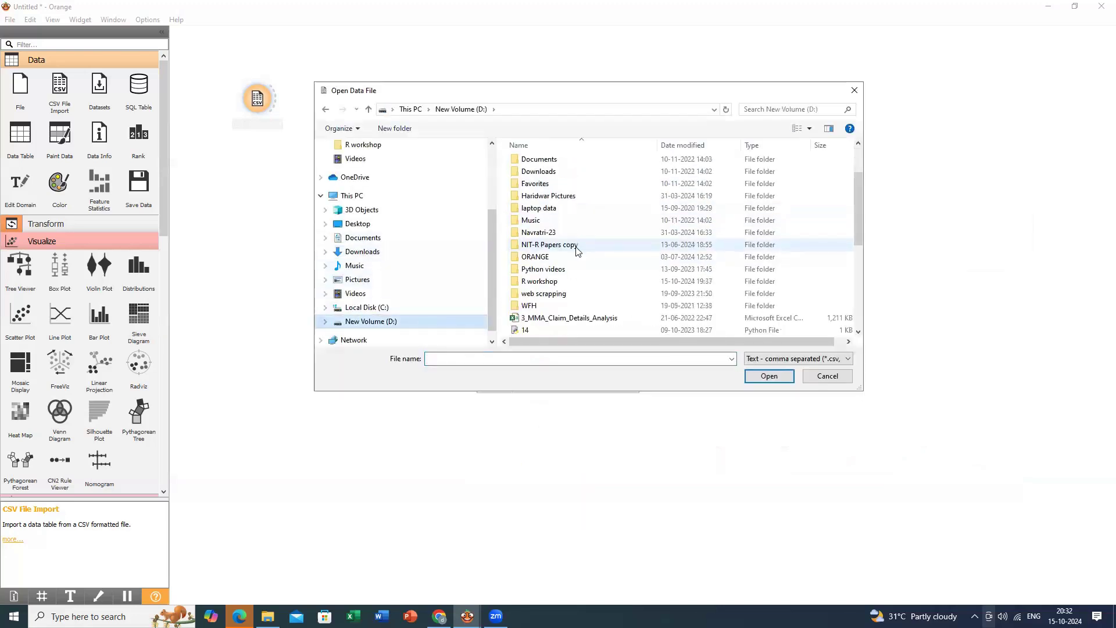
{"action": "left_click", "coordinate": [573, 284]}
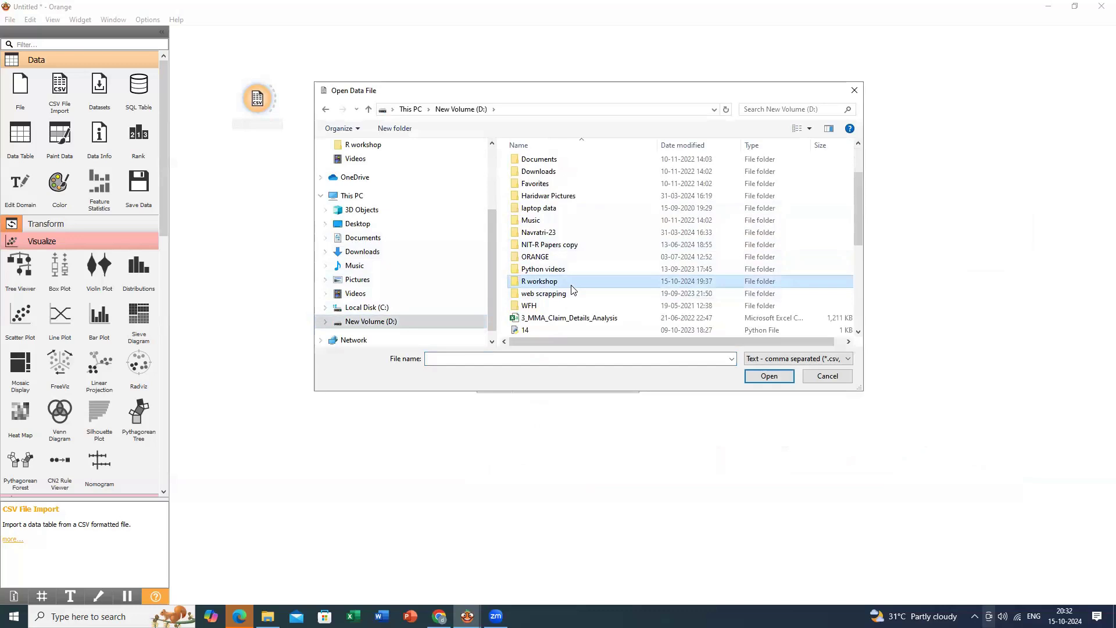
{"action": "double_click", "coordinate": [572, 286]}
{"action": "scroll", "coordinate": [718, 268], "scroll_direction": "down", "scroll_amount": 3}
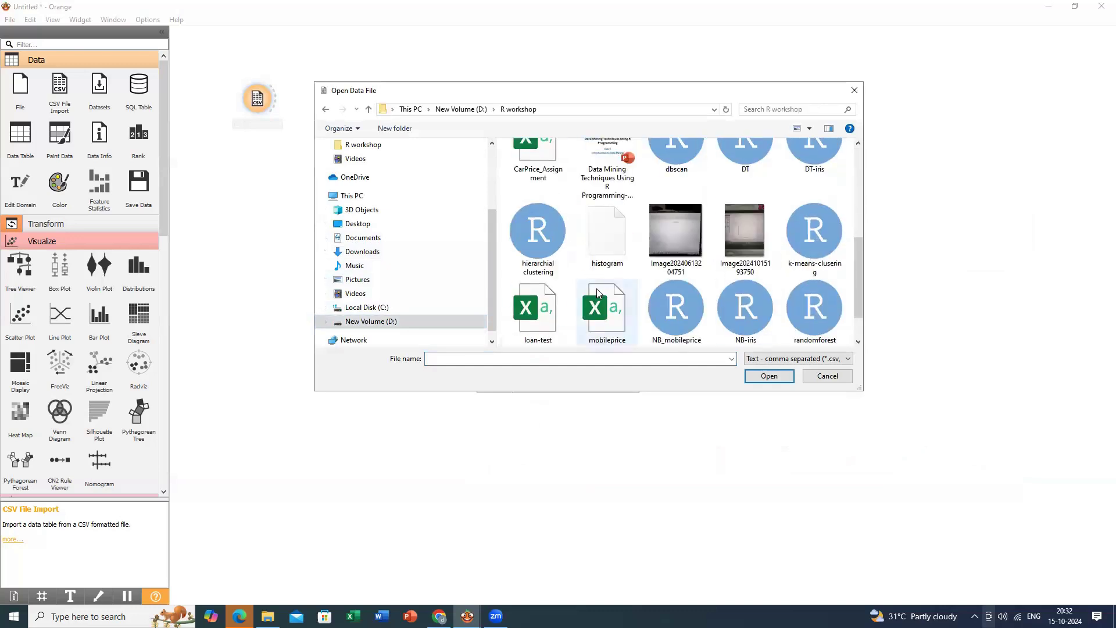
{"action": "scroll", "coordinate": [599, 294], "scroll_direction": "down", "scroll_amount": 1}
{"action": "left_click", "coordinate": [611, 317]}
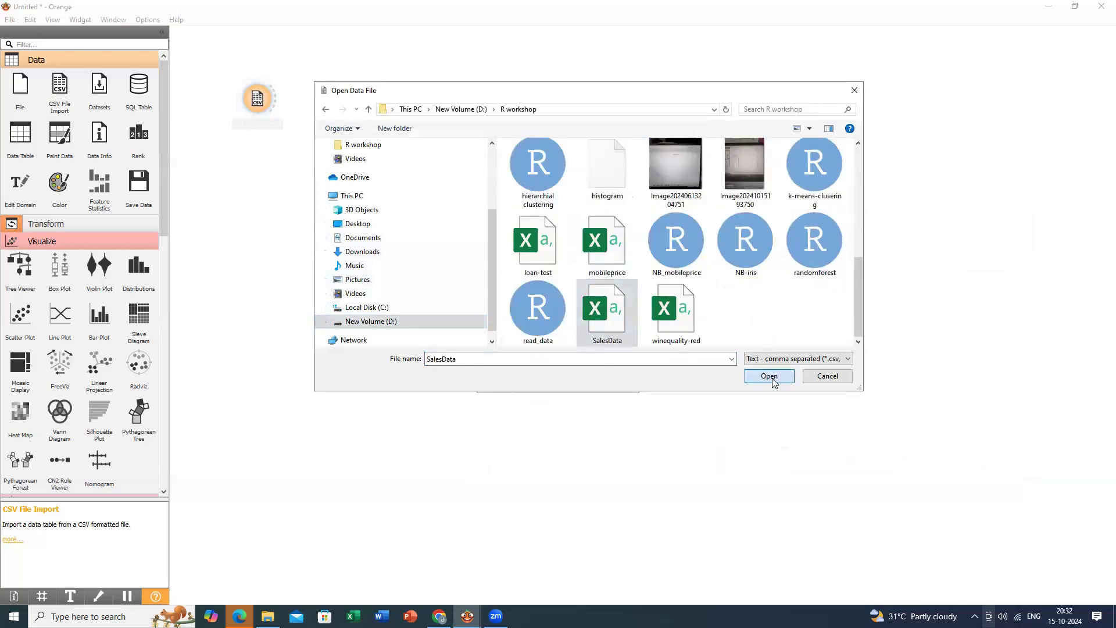
{"action": "left_click", "coordinate": [769, 376]}
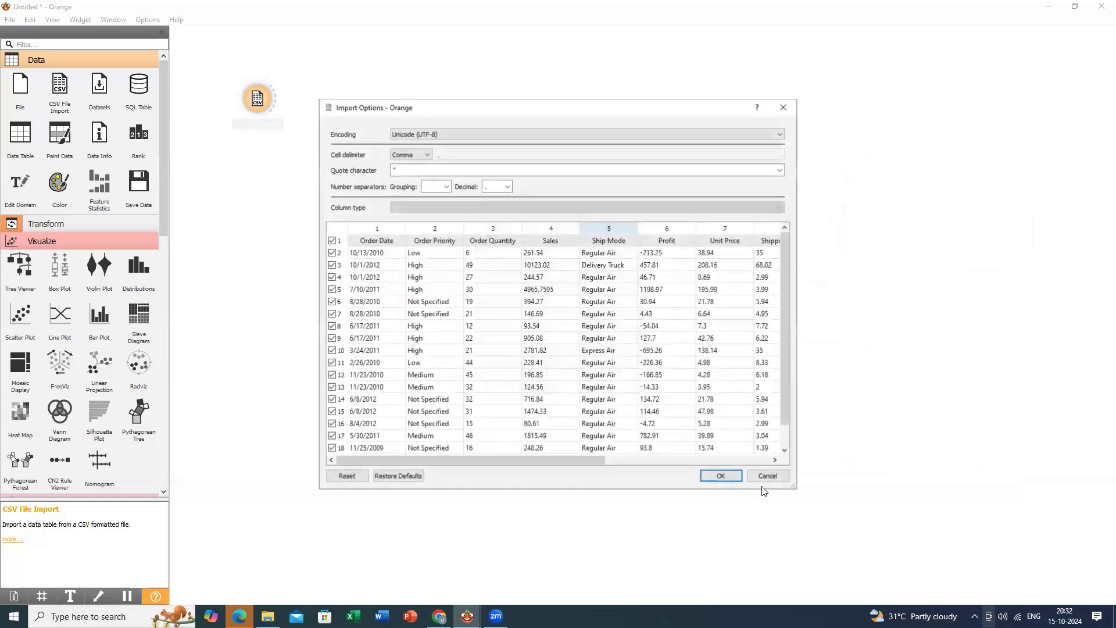
{"action": "left_click", "coordinate": [721, 476]}
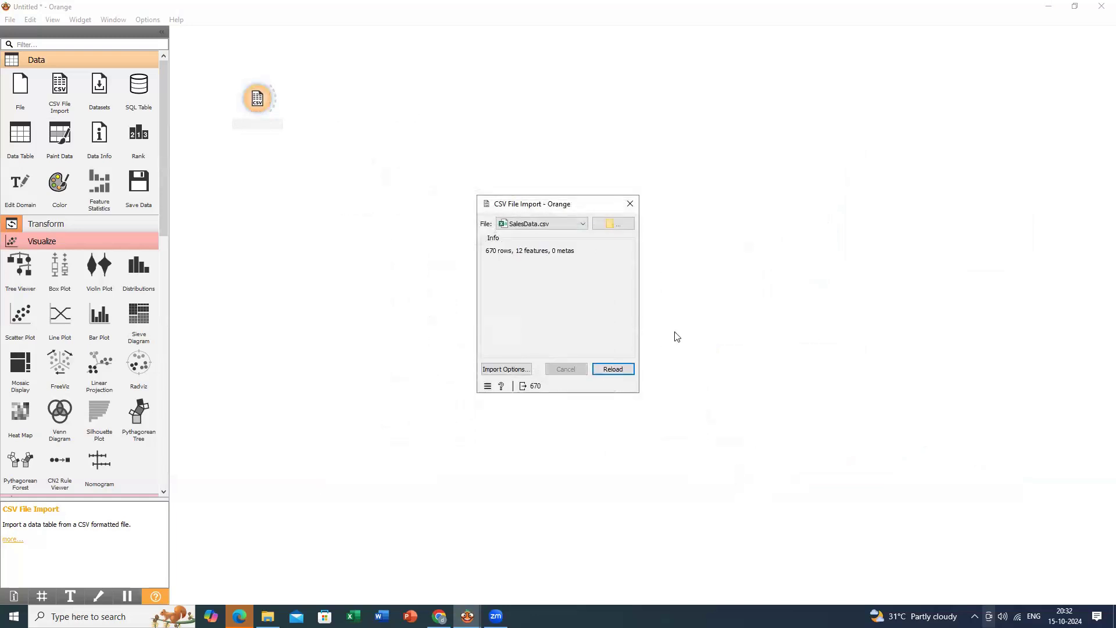
{"action": "left_click", "coordinate": [631, 204]}
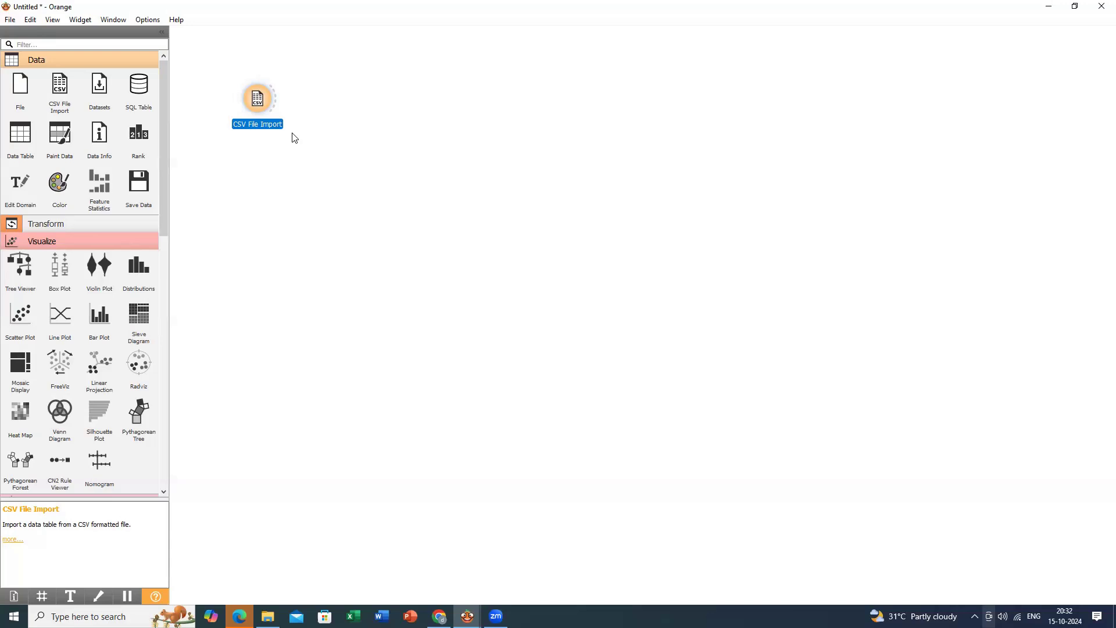
Add a Data Table widget beside CSV File Import and link the imported data to it.
{"action": "left_click_drag", "start_coordinate": [21, 137], "coordinate": [353, 90]}
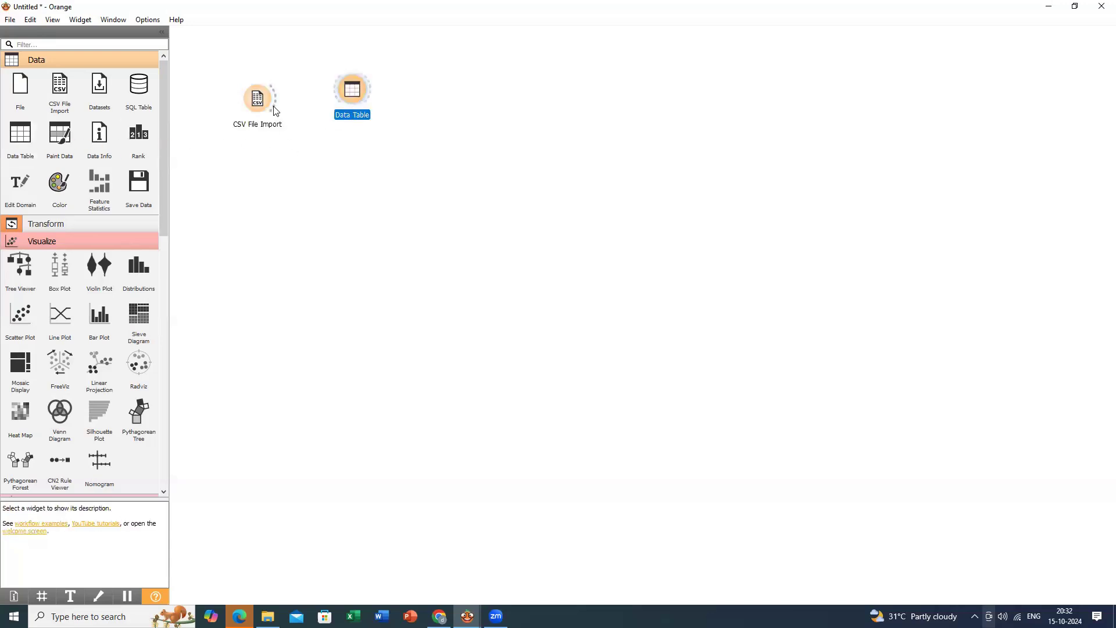
{"action": "left_click_drag", "start_coordinate": [275, 107], "coordinate": [390, 105]}
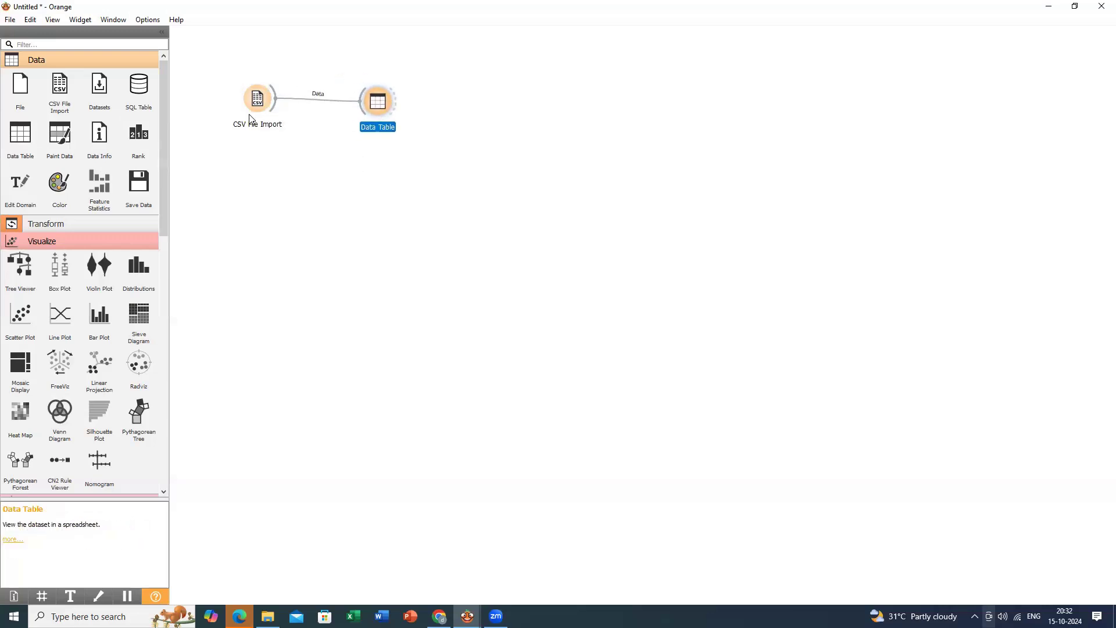
Examine the imported sales records in the Data Table, including its instance, feature and missing-data information.
{"action": "right_click", "coordinate": [366, 106]}
{"action": "left_click", "coordinate": [383, 106]}
{"action": "double_click", "coordinate": [384, 106]}
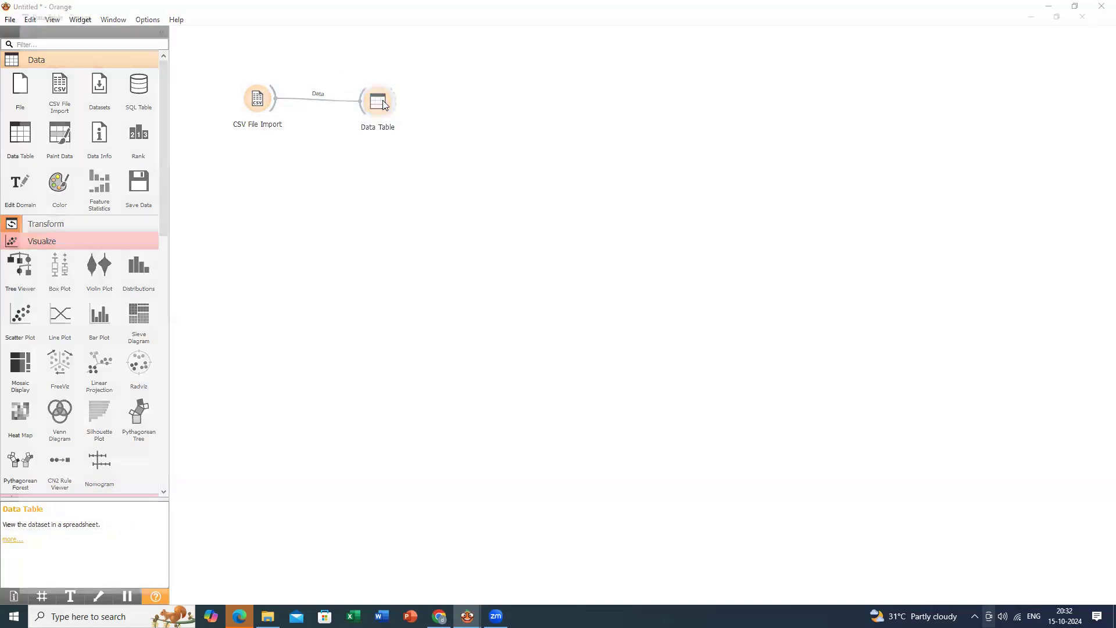
{"action": "scroll", "coordinate": [396, 275], "scroll_direction": "down", "scroll_amount": 16}
{"action": "scroll", "coordinate": [395, 285], "scroll_direction": "down", "scroll_amount": 3}
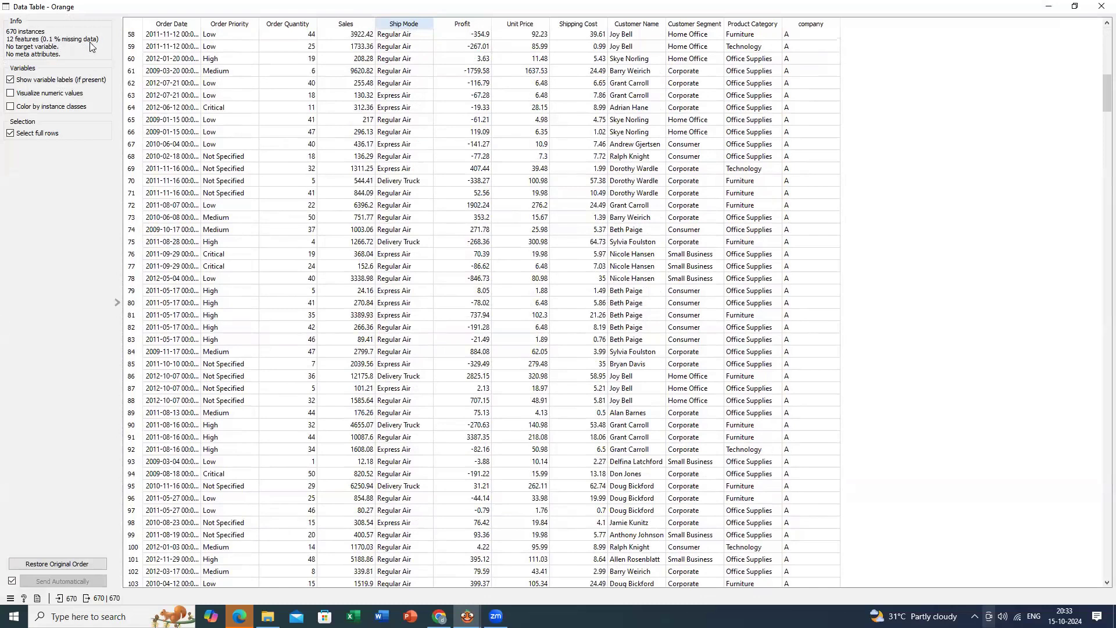
{"action": "left_click", "coordinate": [1100, 8]}
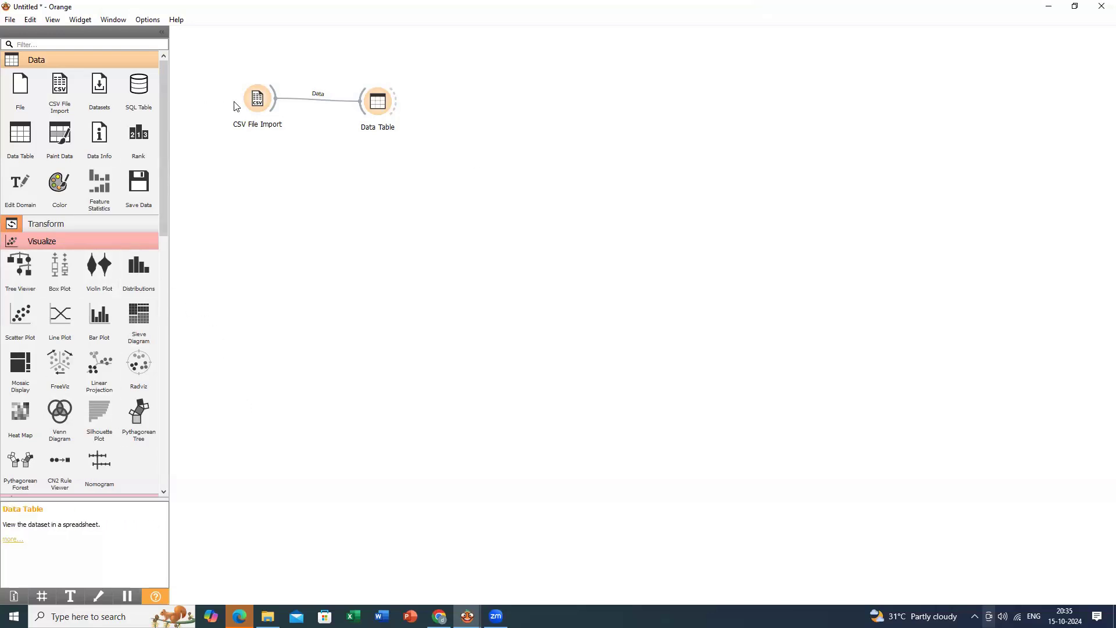
{"action": "double_click", "coordinate": [371, 103]}
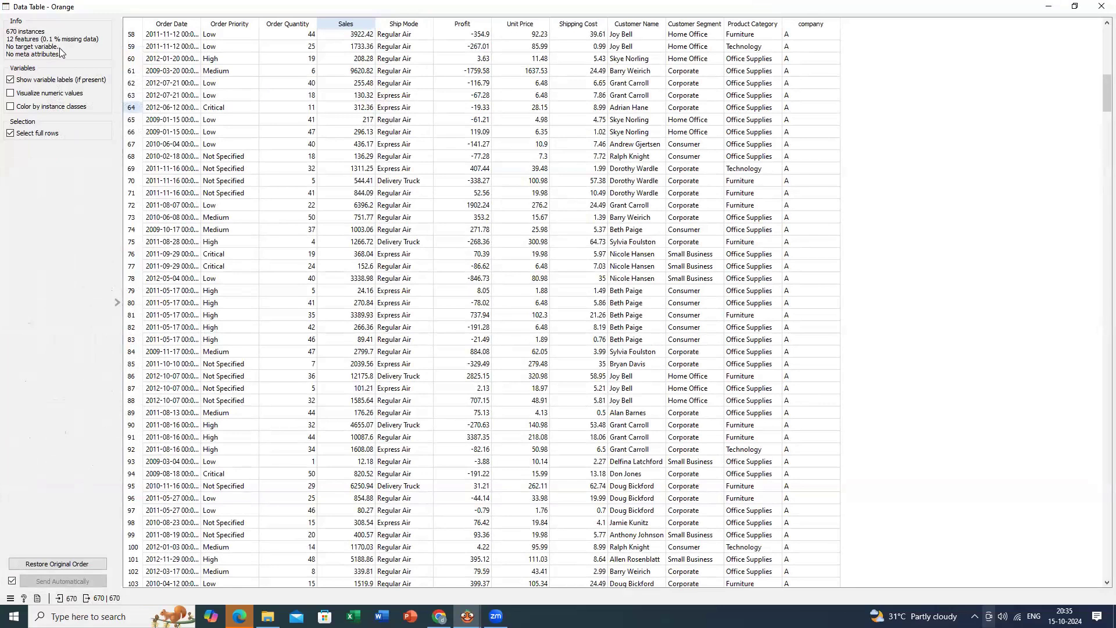
{"action": "left_click", "coordinate": [1100, 11]}
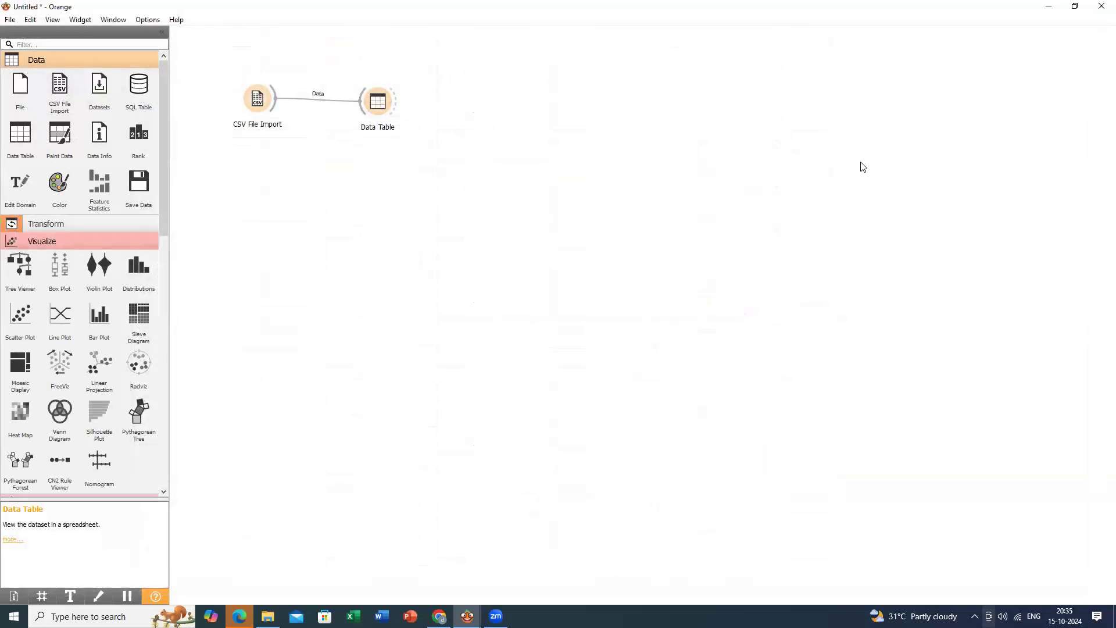
Add a Preprocess widget after the Data Table and link the table's selected data to it.
{"action": "right_click", "coordinate": [461, 120]}
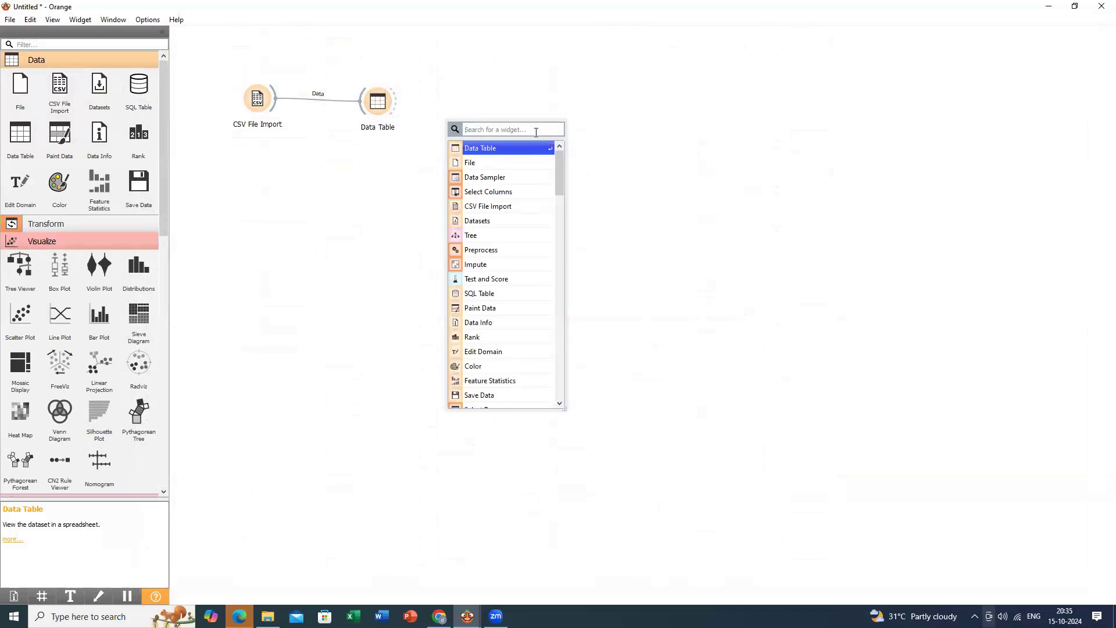
{"action": "type", "text": "p"}
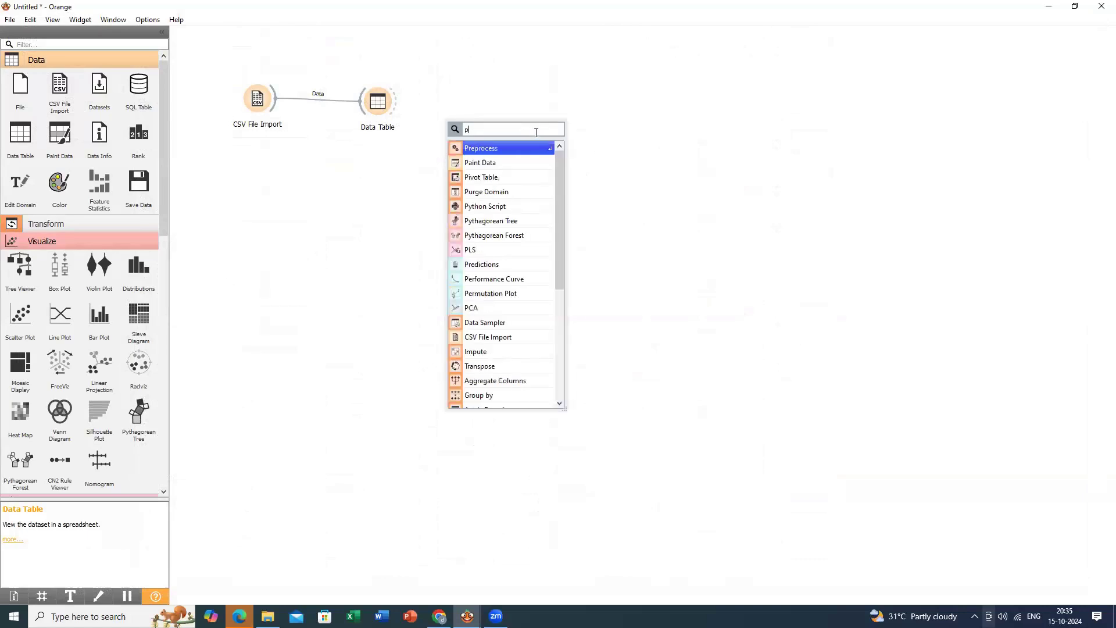
{"action": "left_click", "coordinate": [511, 149]}
{"action": "mouse_move", "coordinate": [488, 113]}
{"action": "left_mouse_down"}
{"action": "mouse_move", "coordinate": [466, 119]}
{"action": "mouse_move", "coordinate": [492, 107]}
{"action": "left_mouse_up"}
{"action": "key", "text": "Escape"}
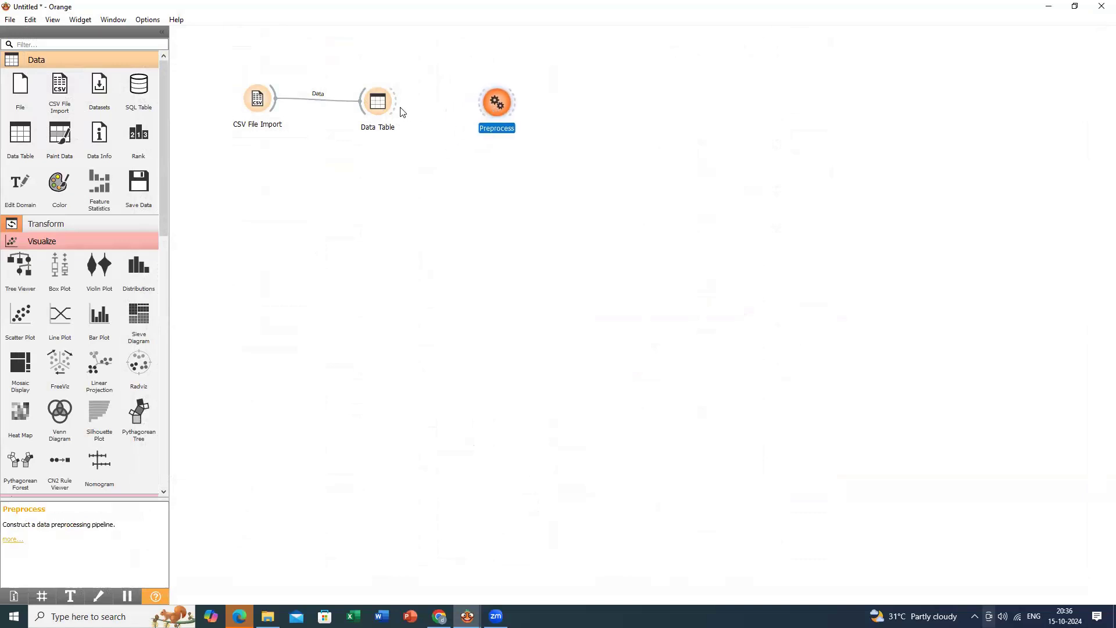
{"action": "left_click_drag", "start_coordinate": [396, 105], "coordinate": [477, 114]}
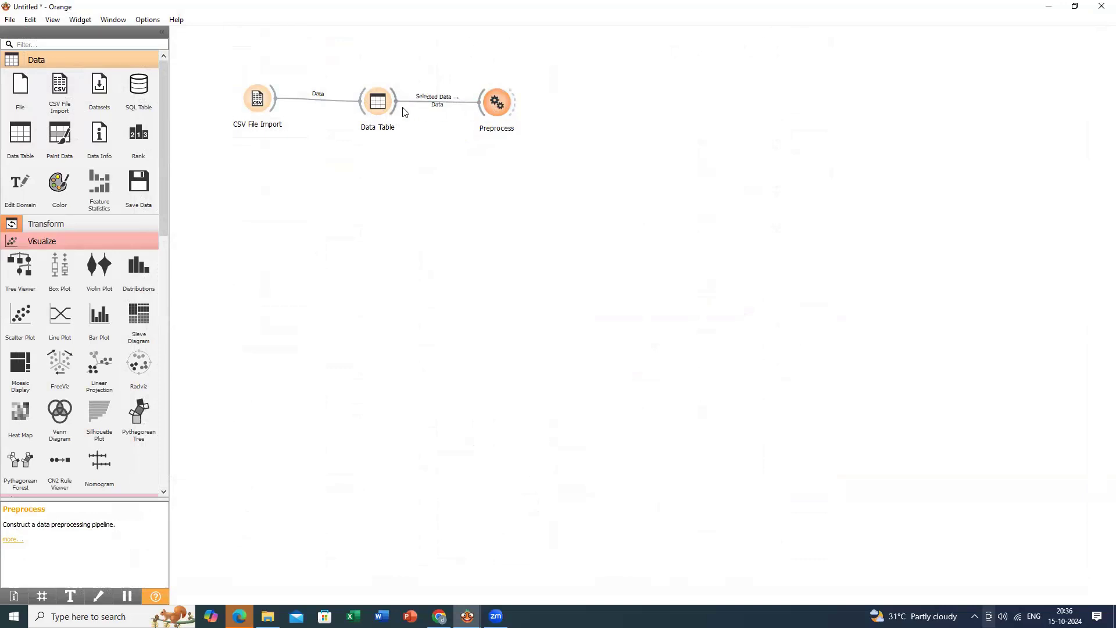
Add the Impute Missing Values preprocessor to Preprocess with the Average/Most frequent method.
{"action": "mouse_move", "coordinate": [493, 116]}
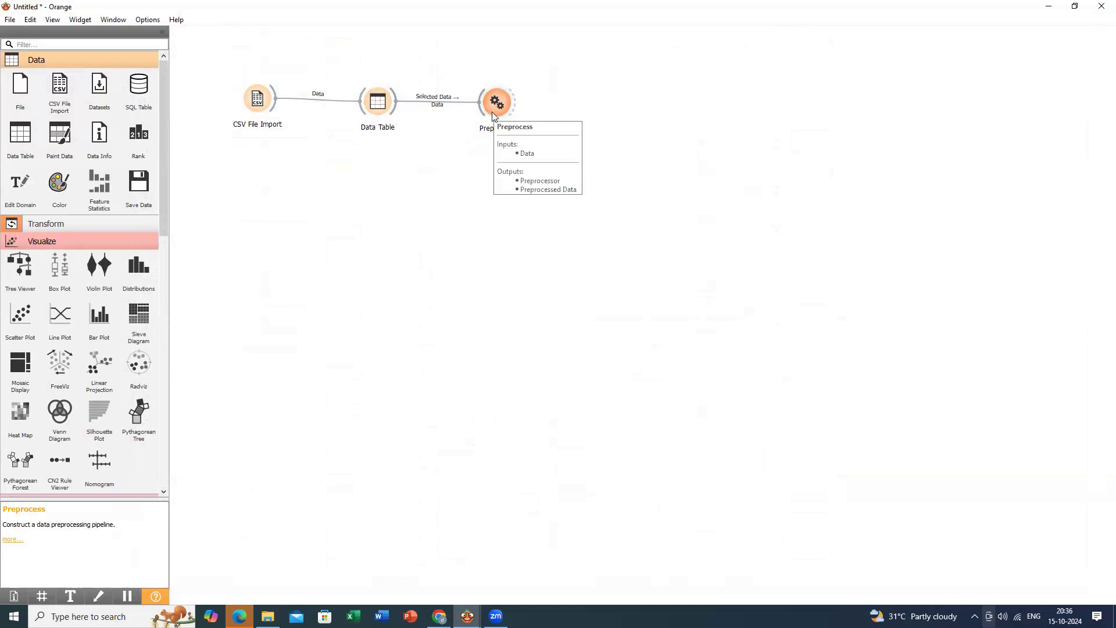
{"action": "double_click", "coordinate": [505, 101]}
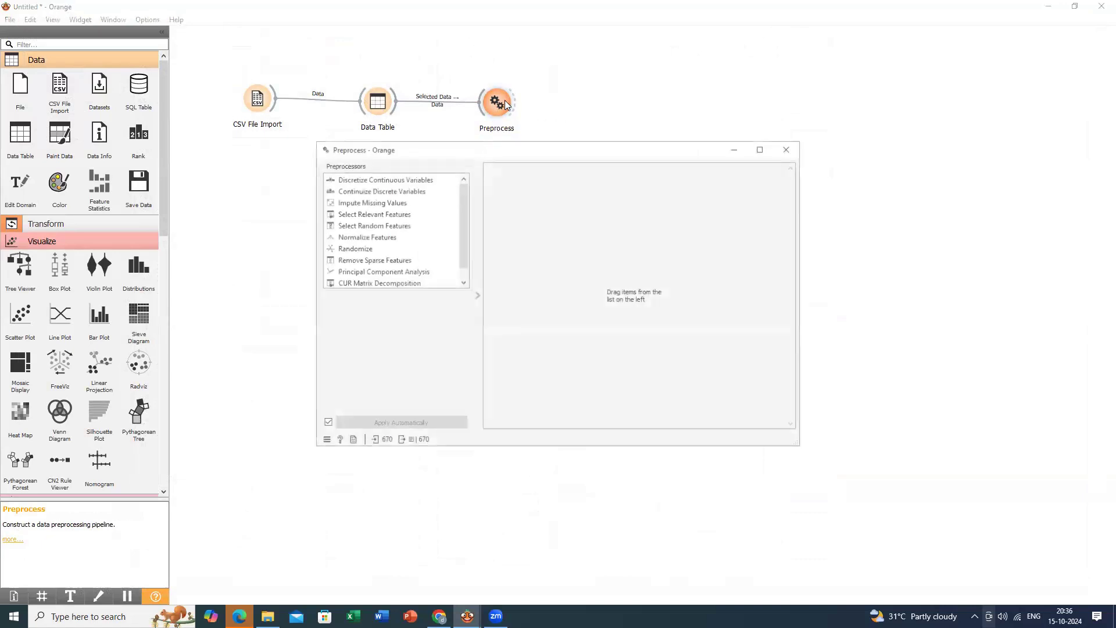
{"action": "left_click", "coordinate": [407, 207]}
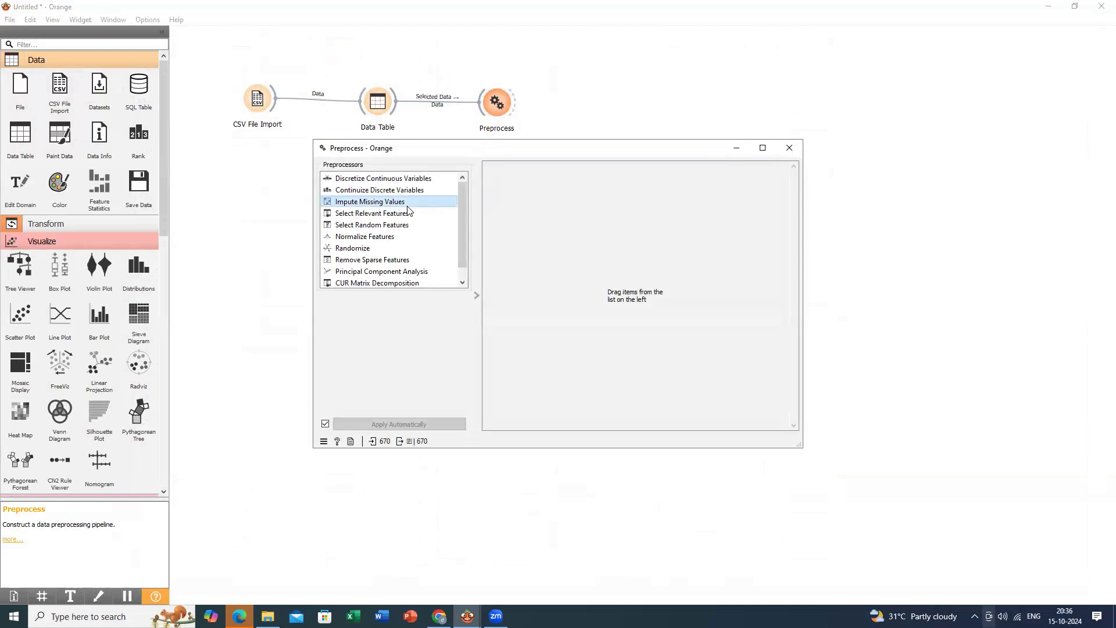
{"action": "double_click", "coordinate": [408, 203]}
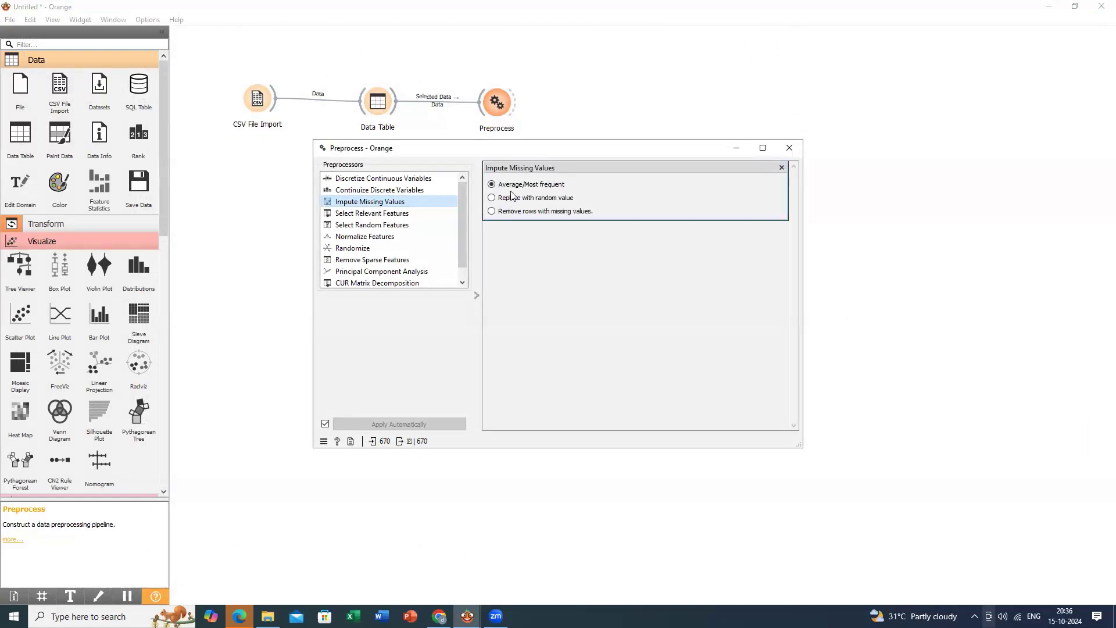
{"action": "left_click", "coordinate": [792, 147]}
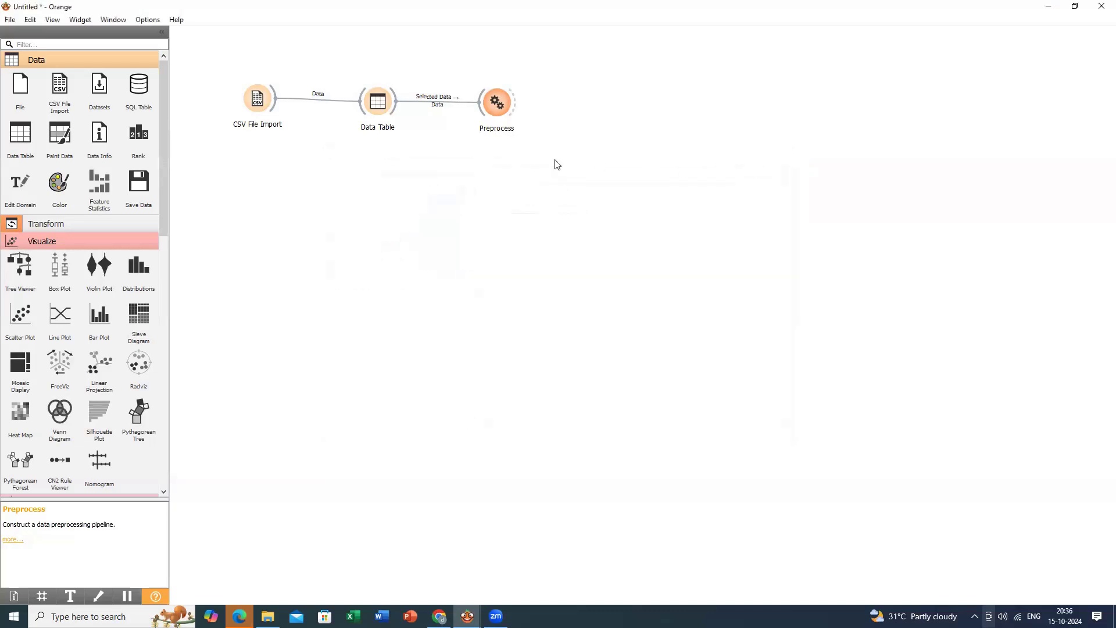
Add a second Data Table fed by the Preprocess output and check its missing-data information.
{"action": "left_click_drag", "start_coordinate": [18, 143], "coordinate": [619, 114]}
{"action": "left_click_drag", "start_coordinate": [517, 108], "coordinate": [618, 107]}
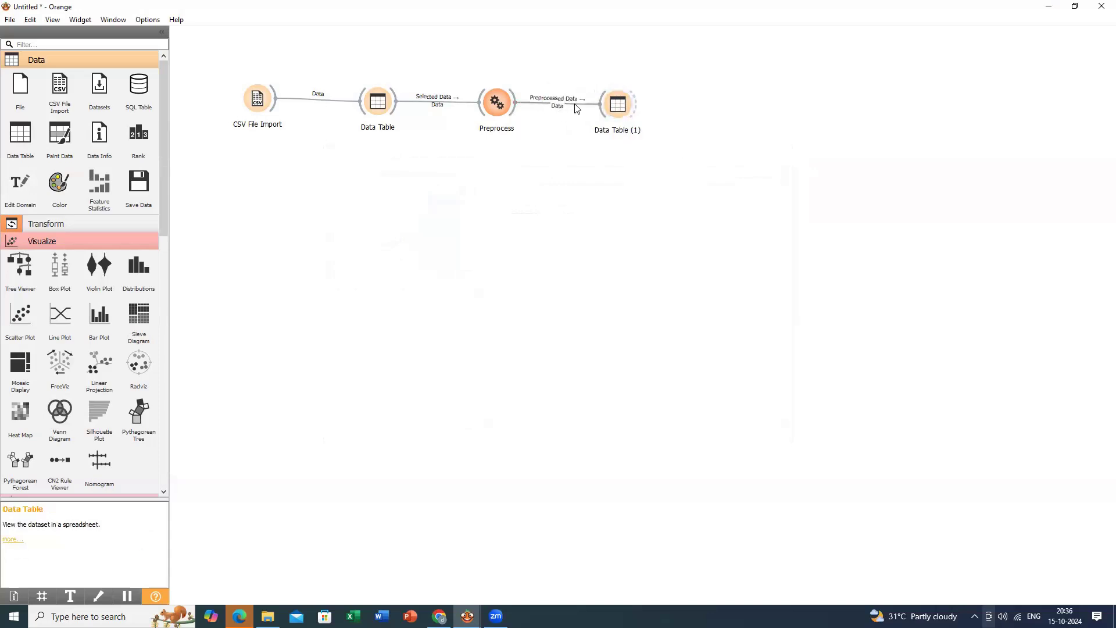
{"action": "double_click", "coordinate": [633, 107]}
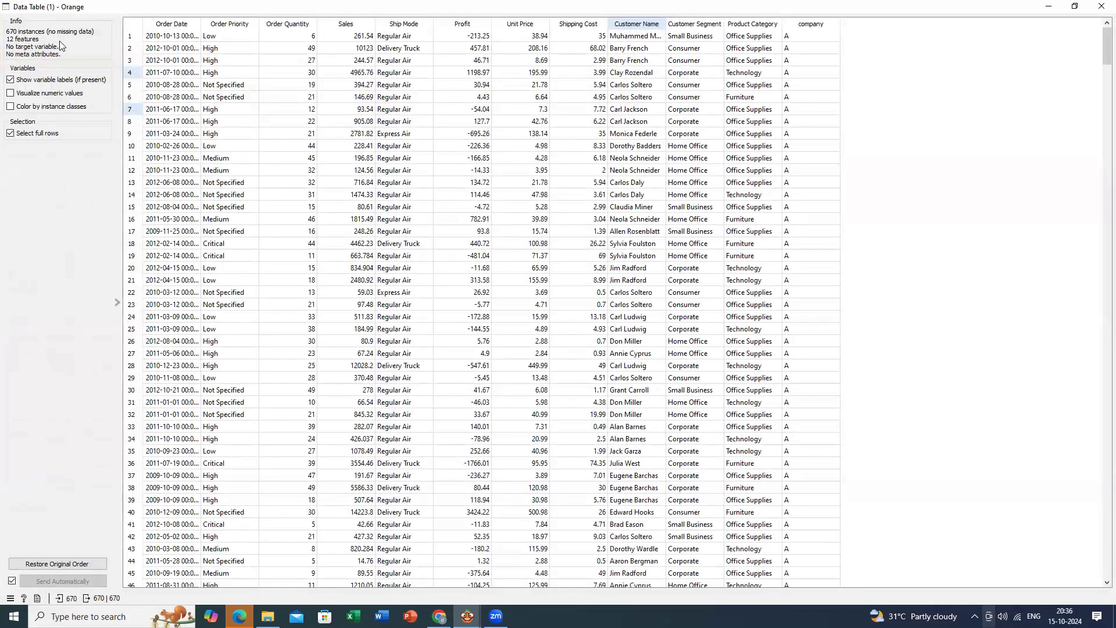
{"action": "left_click", "coordinate": [1101, 8]}
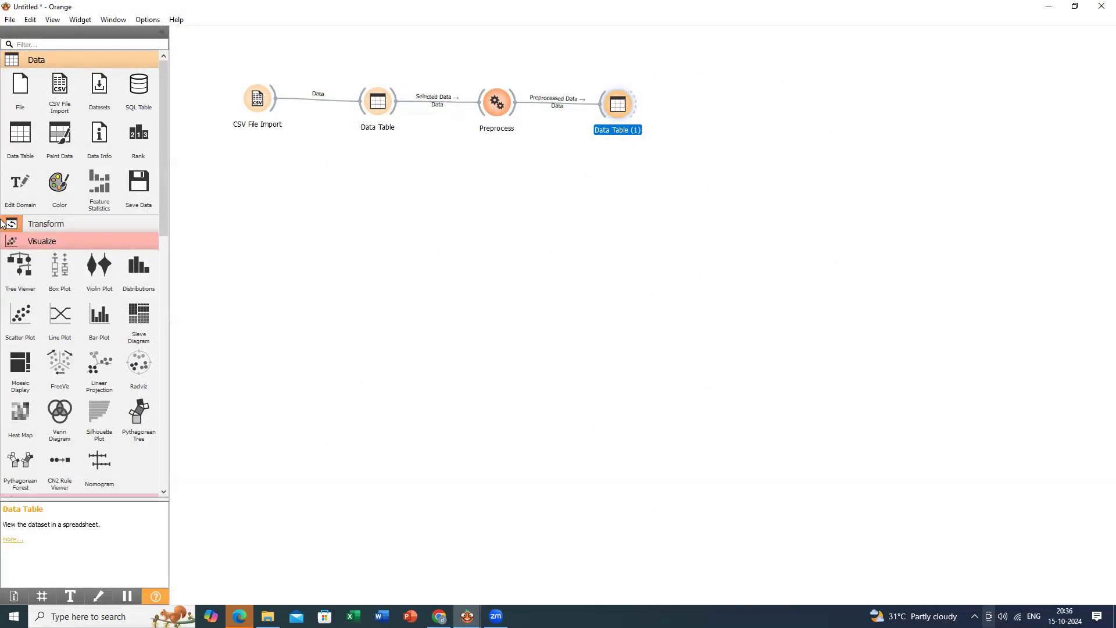
Add a Select Columns widget after the second Data Table and link the selected data to it.
{"action": "left_click", "coordinate": [24, 221]}
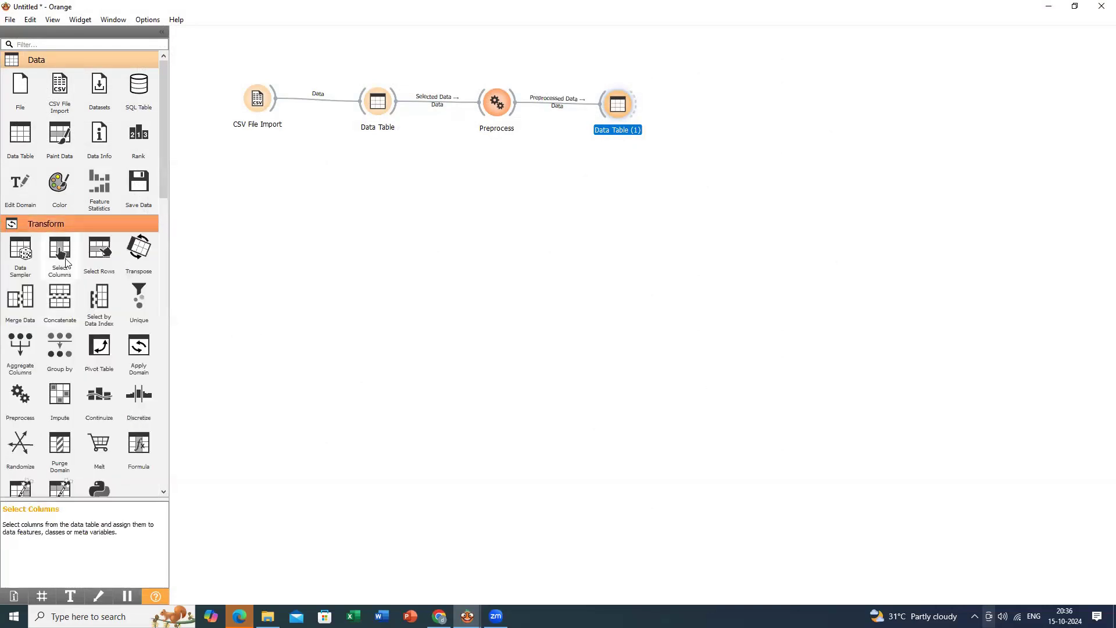
{"action": "left_click_drag", "start_coordinate": [60, 248], "coordinate": [715, 102]}
{"action": "left_click_drag", "start_coordinate": [637, 103], "coordinate": [704, 104]}
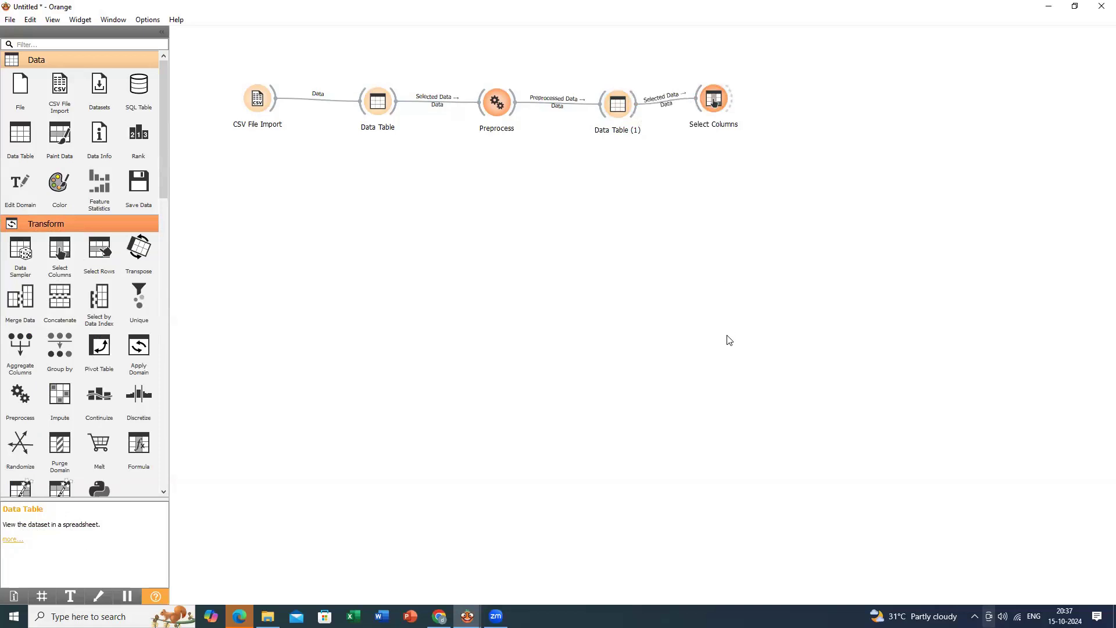
Move the Order Date column from the features to the ignored columns in Select Columns.
{"action": "double_click", "coordinate": [716, 102]}
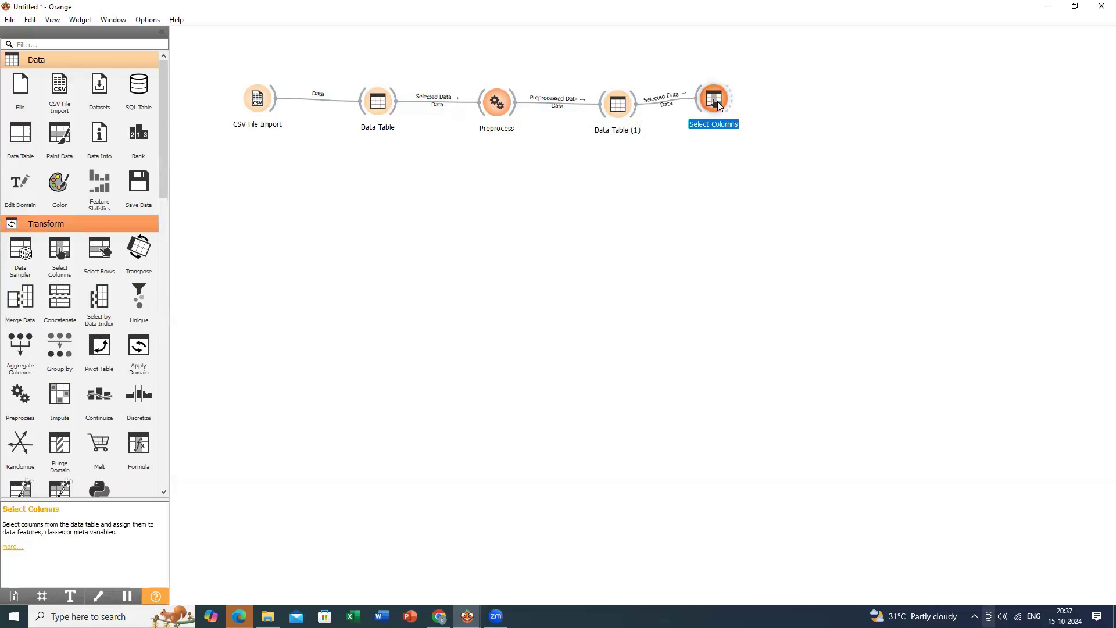
{"action": "left_click_drag", "start_coordinate": [742, 101], "coordinate": [539, 180]}
{"action": "left_click_drag", "start_coordinate": [699, 225], "coordinate": [541, 250]}
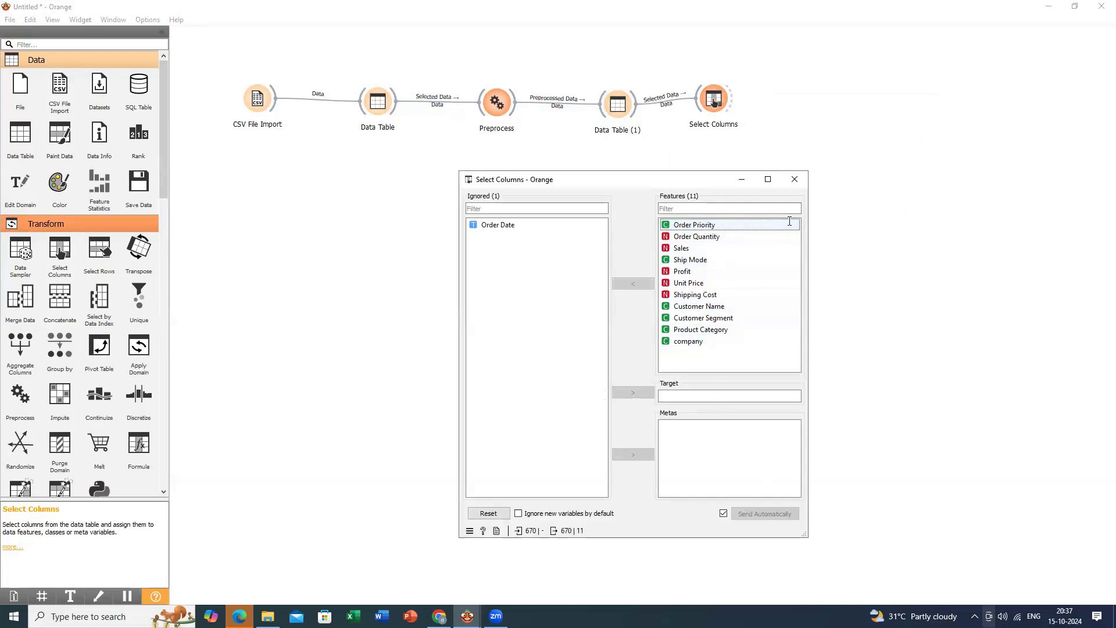
{"action": "left_click", "coordinate": [795, 179]}
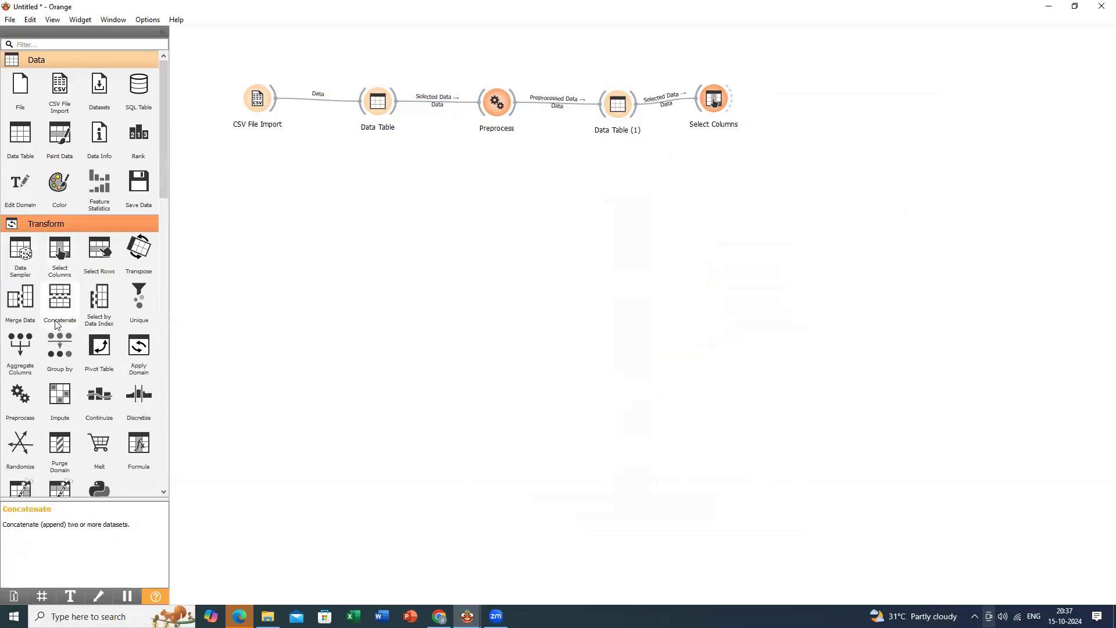
{"action": "left_click_drag", "start_coordinate": [105, 247], "coordinate": [781, 202]}
{"action": "left_click_drag", "start_coordinate": [732, 104], "coordinate": [761, 212]}
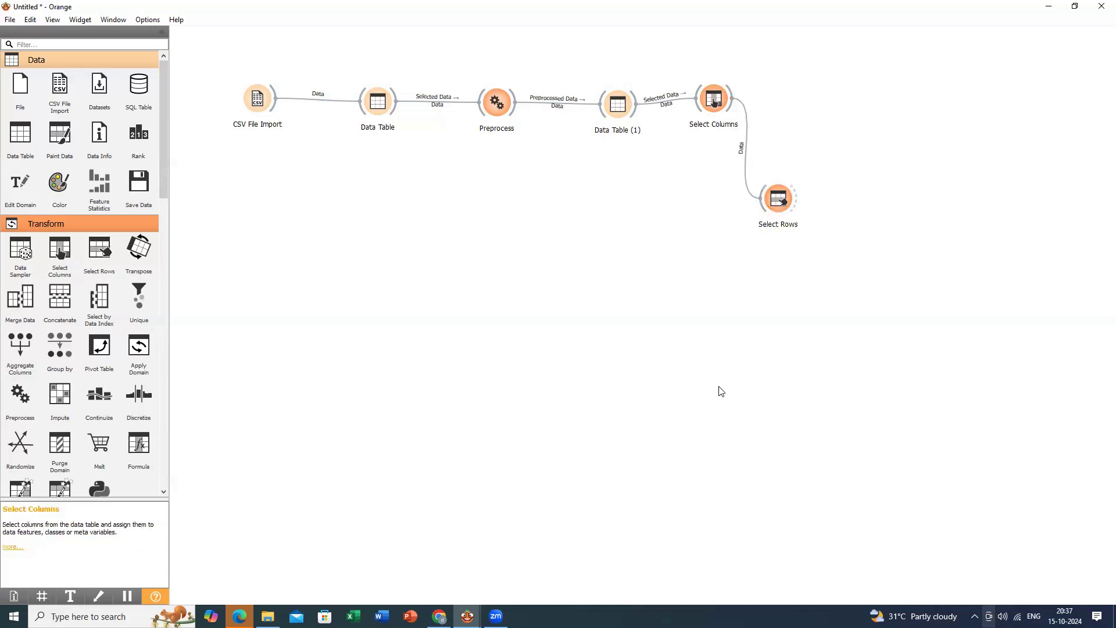
{"action": "double_click", "coordinate": [781, 201]}
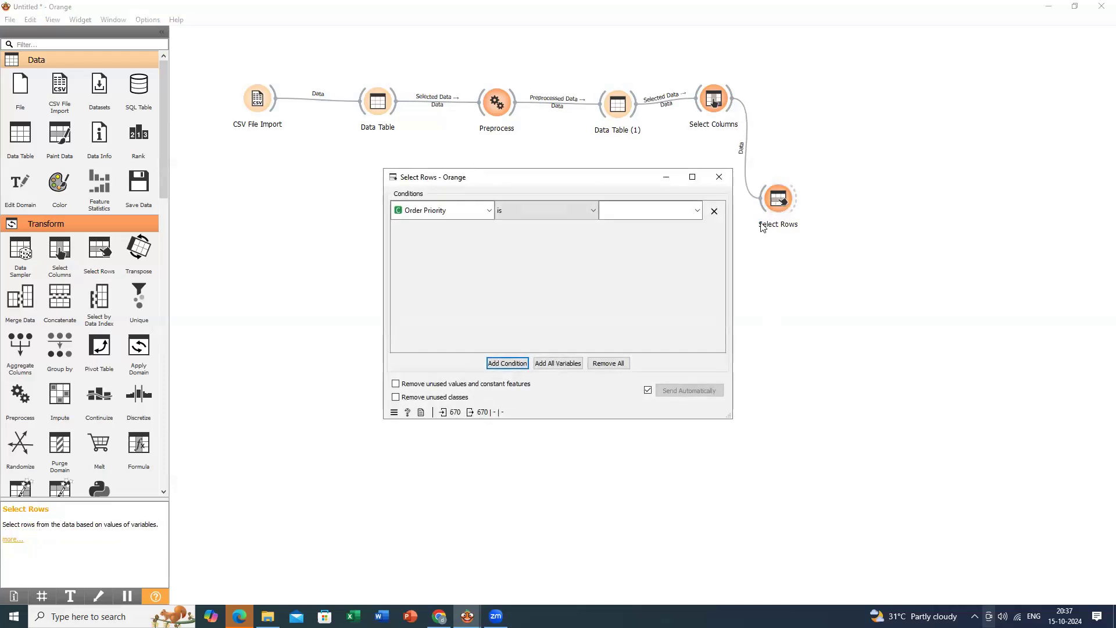
{"action": "left_click", "coordinate": [719, 178]}
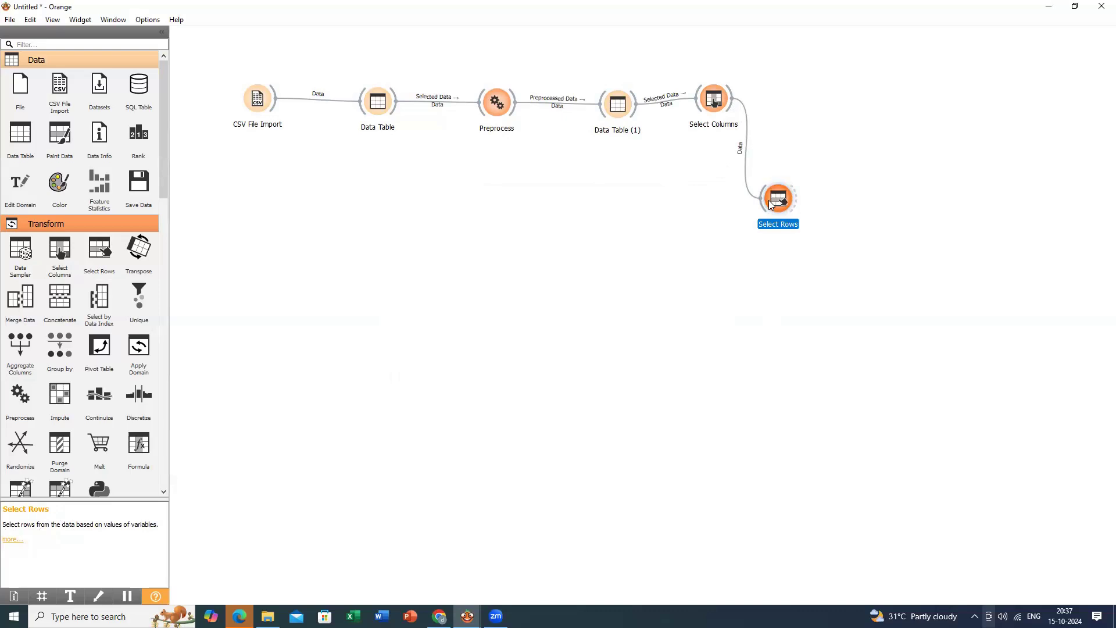
{"action": "key", "text": "Delete"}
Add a Data Sampler widget linked to Select Columns and set its fixed sample size to 500 instances.
{"action": "left_click_drag", "start_coordinate": [25, 254], "coordinate": [738, 183]}
{"action": "left_click_drag", "start_coordinate": [734, 106], "coordinate": [794, 181]}
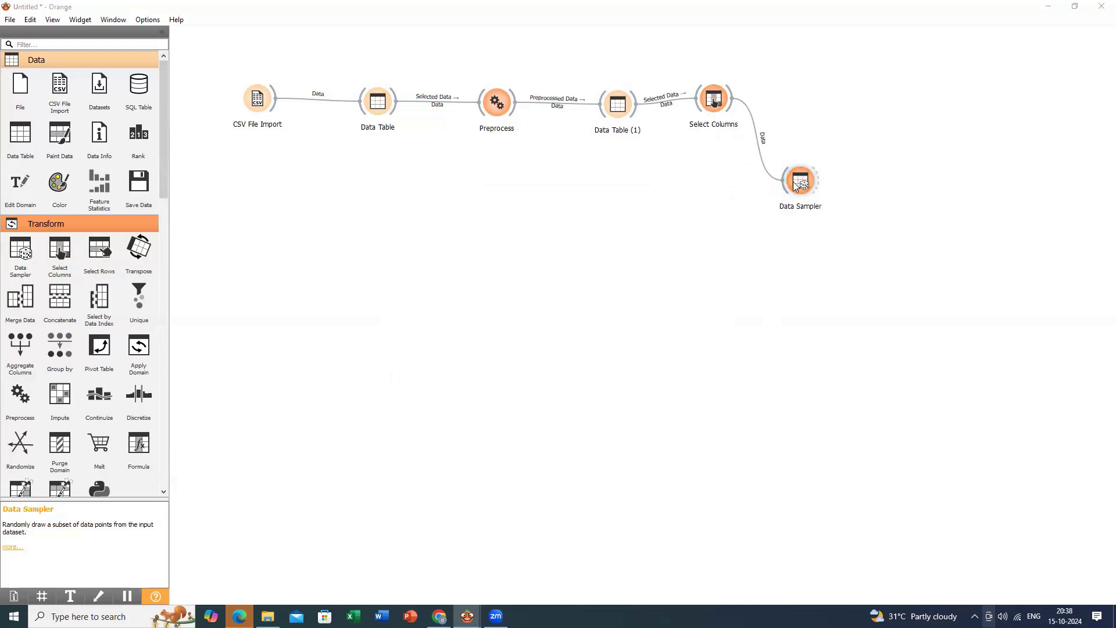
{"action": "double_click", "coordinate": [796, 183]}
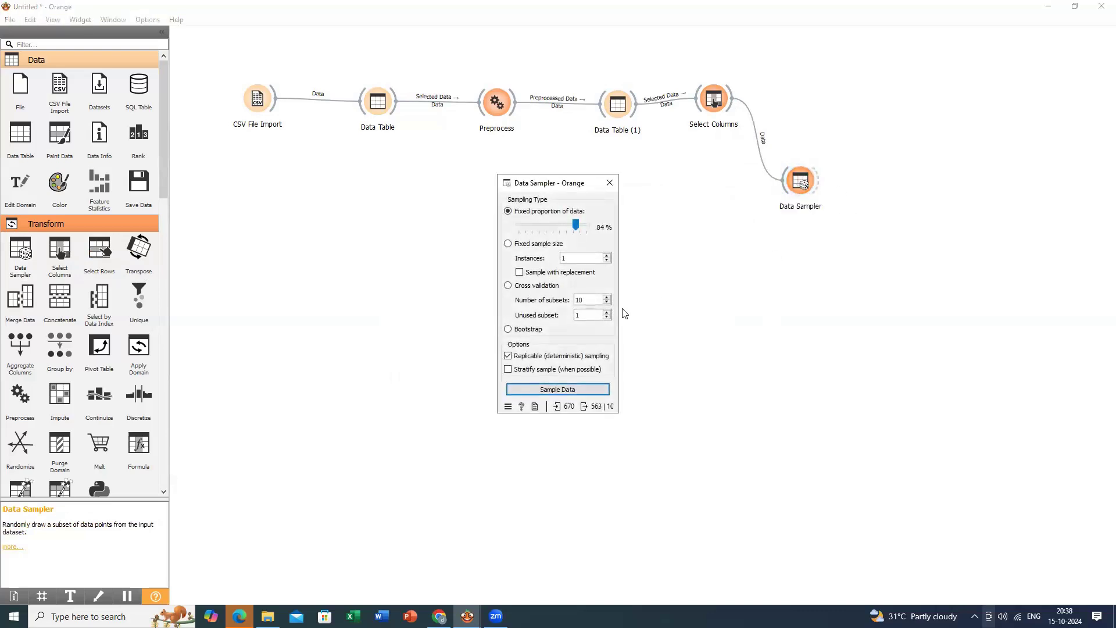
{"action": "left_click", "coordinate": [510, 244]}
{"action": "left_click", "coordinate": [572, 258]}
{"action": "left_click_drag", "start_coordinate": [572, 258], "coordinate": [562, 258]}
{"action": "type", "text": "500"}
{"action": "left_click", "coordinate": [704, 390]}
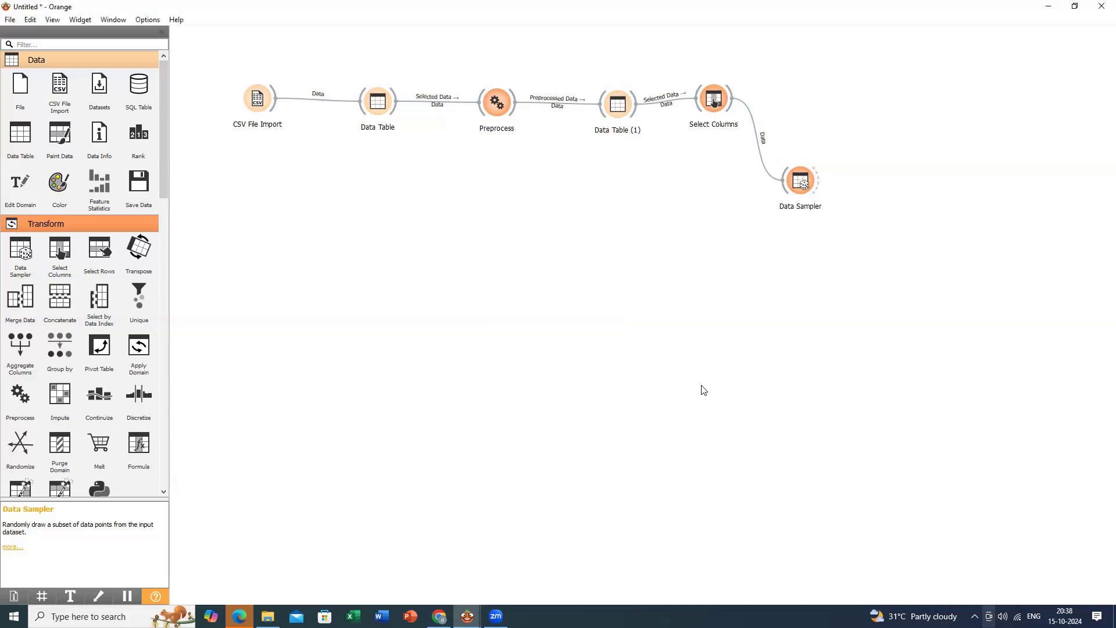
Select fixed sample size as the Data Sampler's sampling type and sample the data.
{"action": "double_click", "coordinate": [803, 185]}
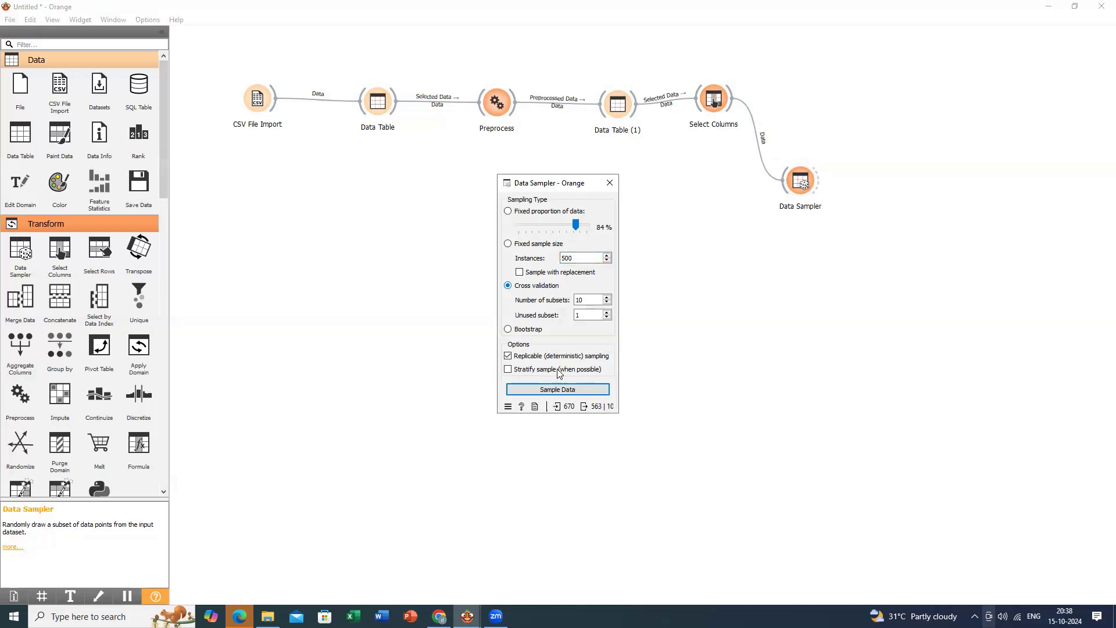
{"action": "left_click", "coordinate": [508, 244]}
{"action": "left_click", "coordinate": [555, 392]}
{"action": "mouse_move", "coordinate": [599, 414]}
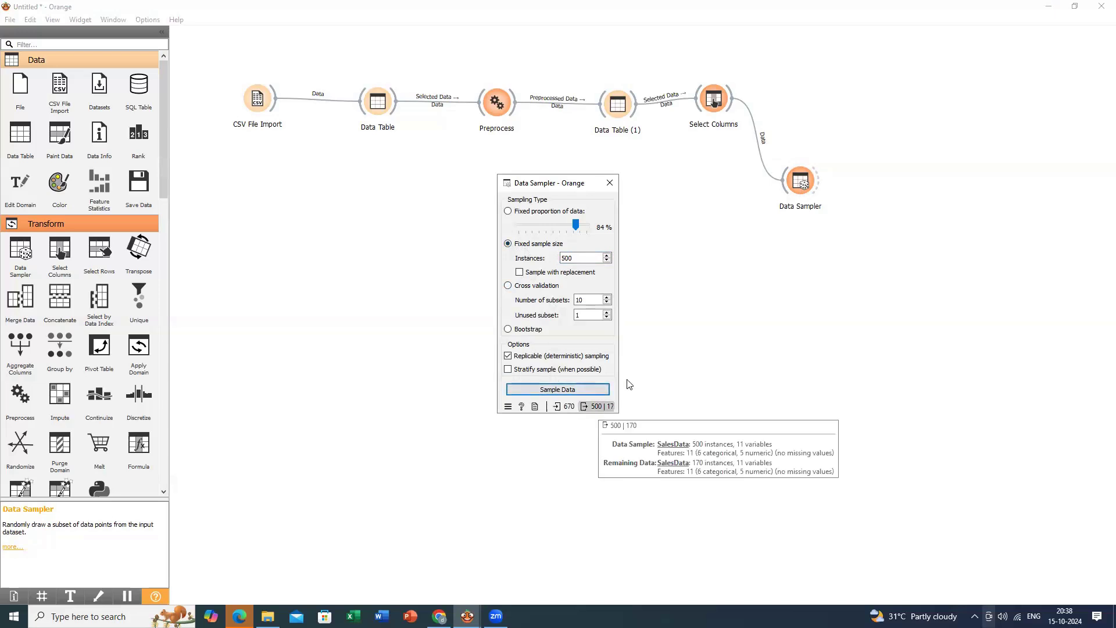
{"action": "left_click", "coordinate": [710, 309]}
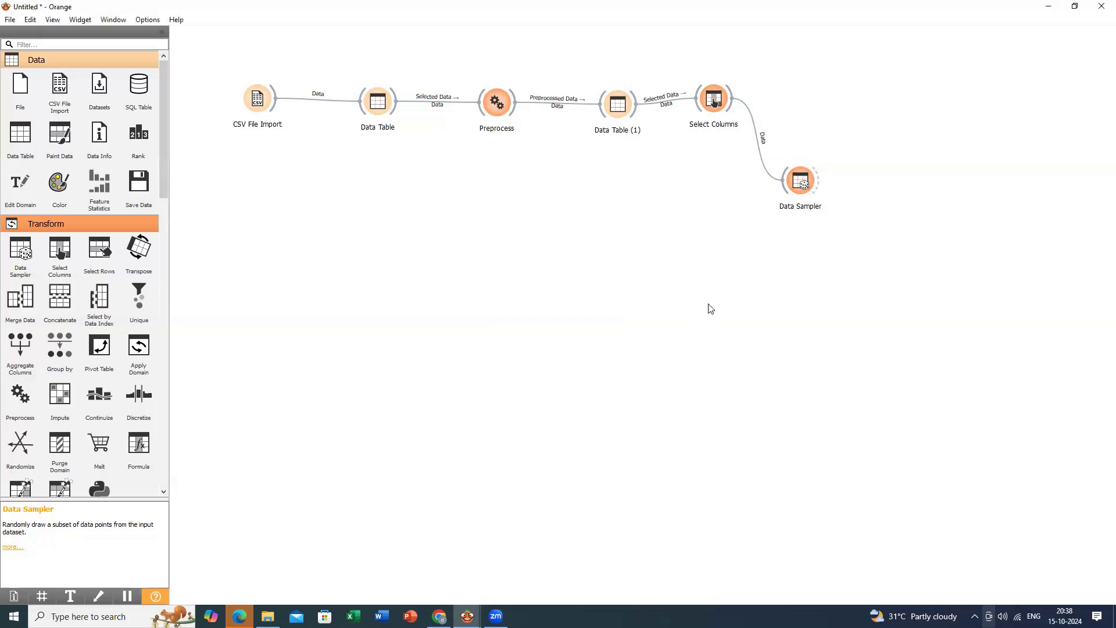
Make room around the Data Sampler, feed its data sample into a new Data Table and view the sampled rows.
{"action": "left_click_drag", "start_coordinate": [797, 183], "coordinate": [730, 228]}
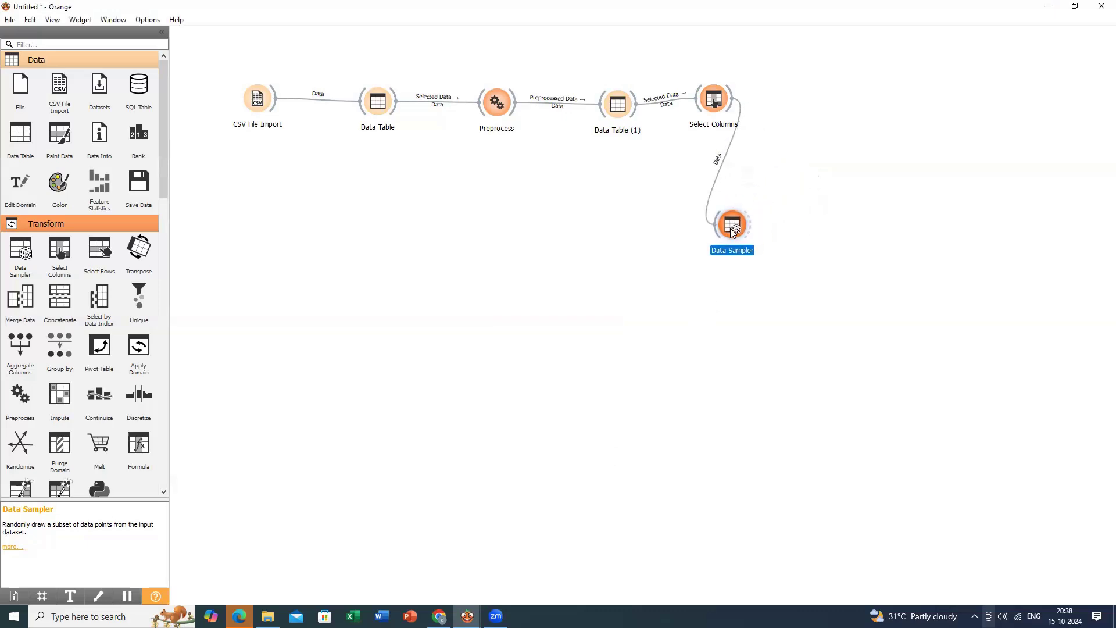
{"action": "left_click_drag", "start_coordinate": [713, 101], "coordinate": [700, 72]}
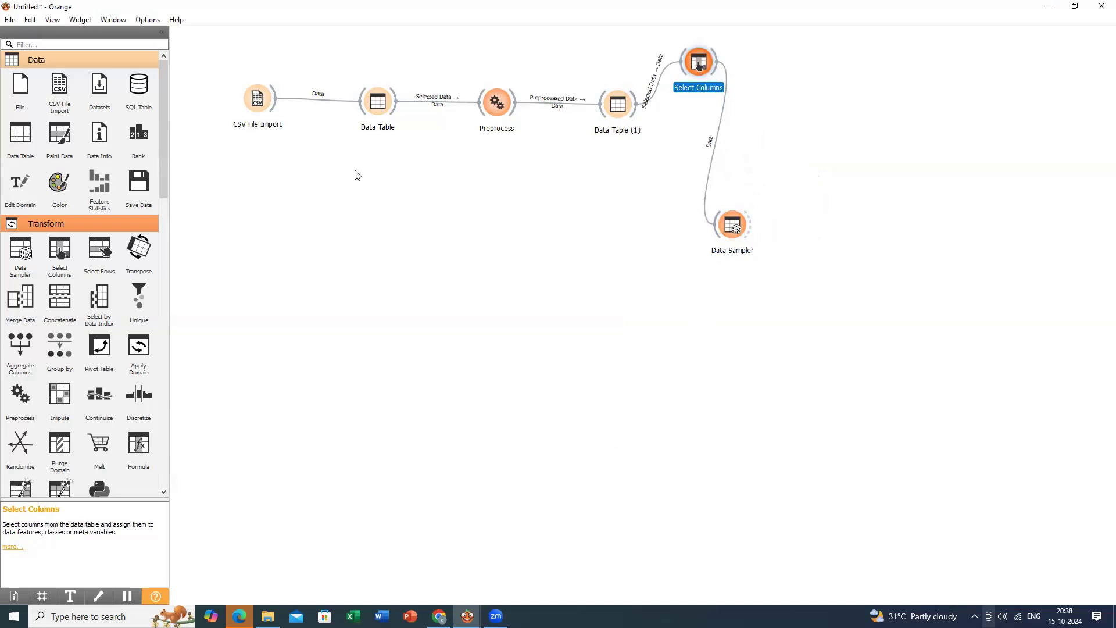
{"action": "left_click_drag", "start_coordinate": [20, 135], "coordinate": [801, 230]}
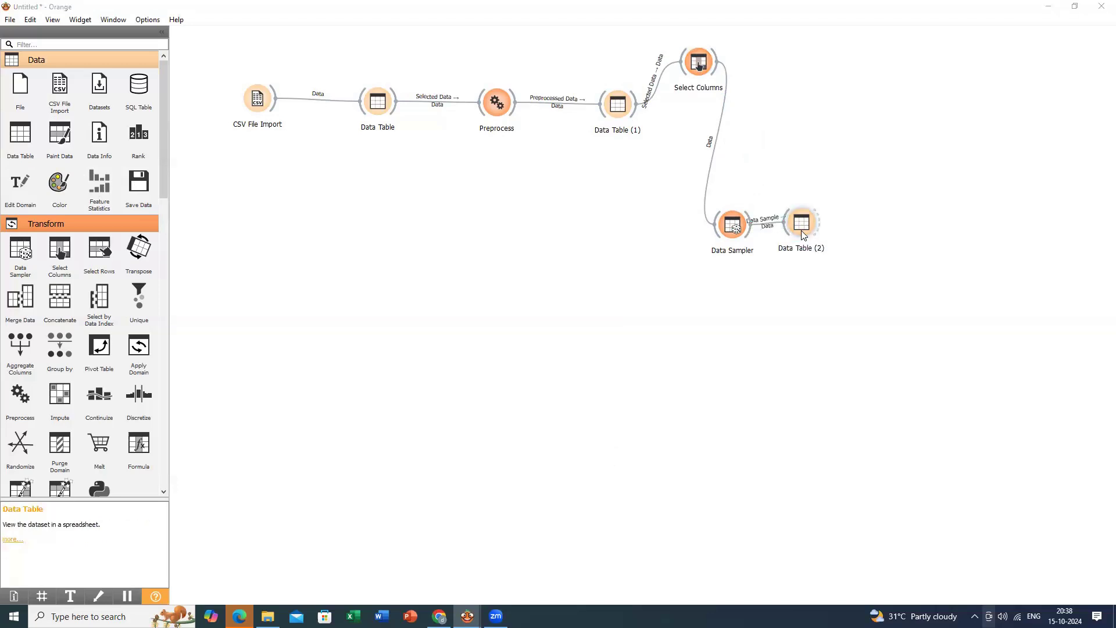
{"action": "double_click", "coordinate": [801, 231]}
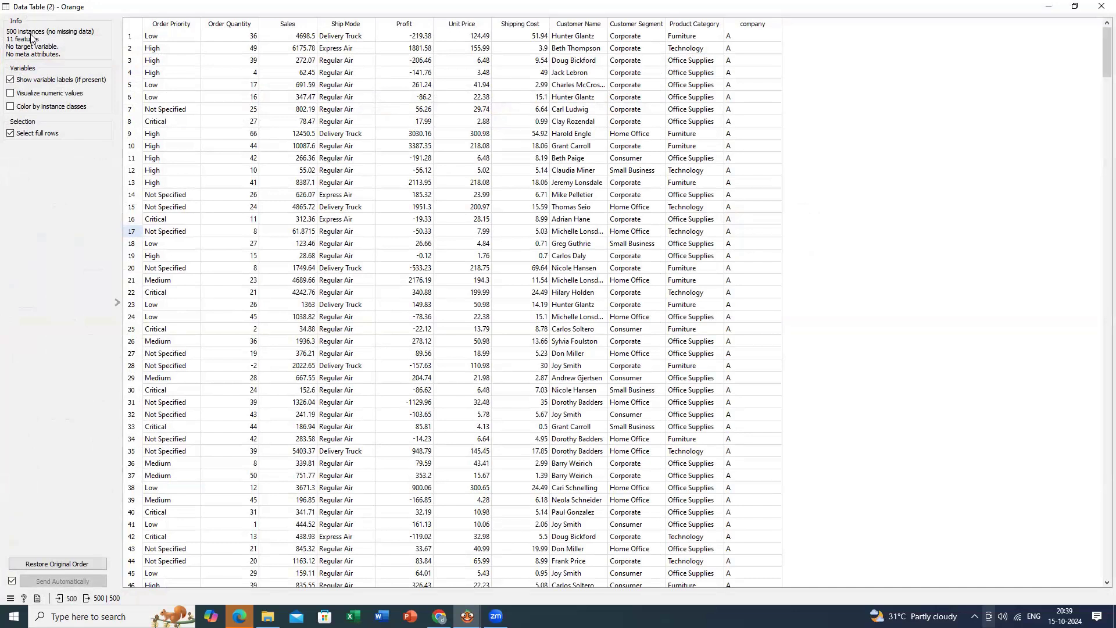
{"action": "left_click", "coordinate": [1101, 6]}
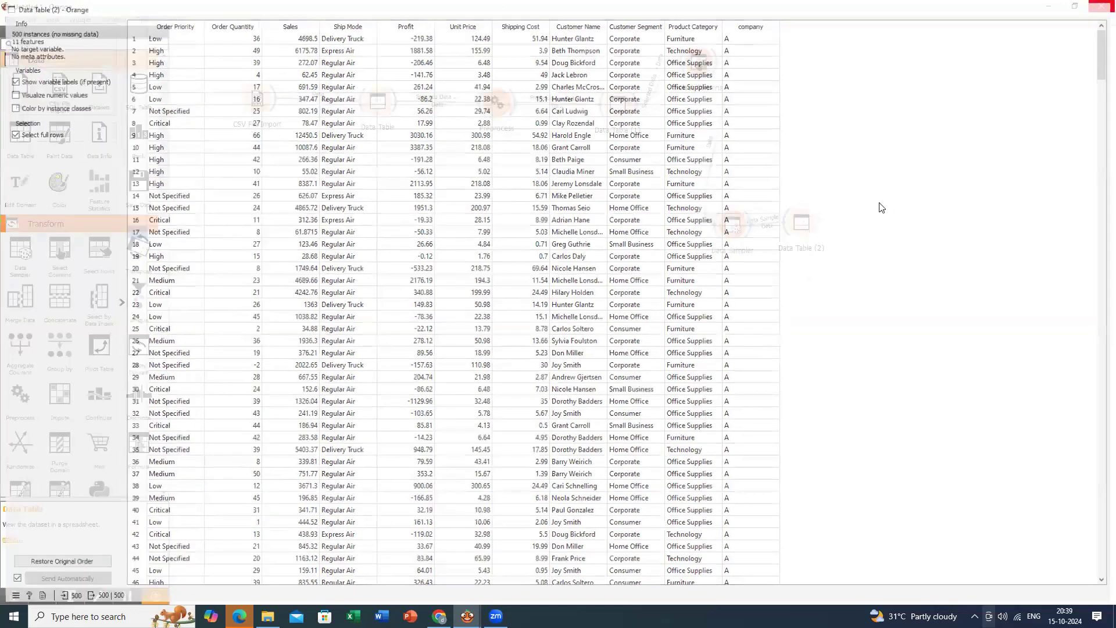
Reposition the Data Table that receives the data sample above and to the right of the Data Sampler.
{"action": "left_click_drag", "start_coordinate": [817, 227], "coordinate": [828, 278]}
{"action": "key", "text": "Escape"}
{"action": "left_click_drag", "start_coordinate": [801, 224], "coordinate": [825, 174]}
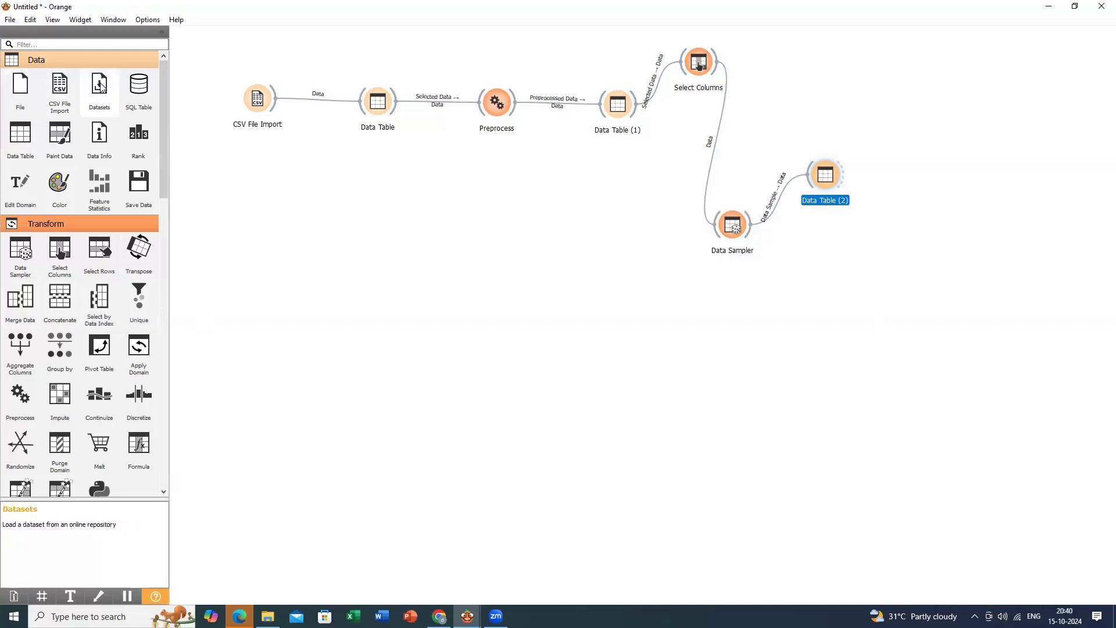
Add a File widget to the canvas below the CSV File Import widget.
{"action": "left_click_drag", "start_coordinate": [21, 88], "coordinate": [235, 260]}
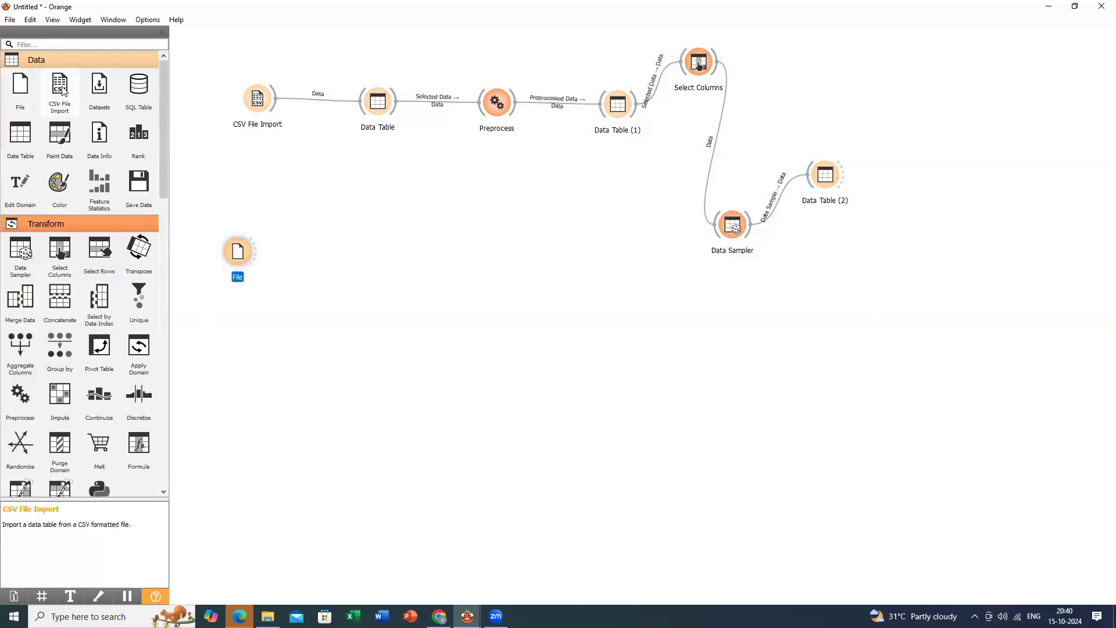
{"action": "left_click_drag", "start_coordinate": [60, 91], "coordinate": [227, 352]}
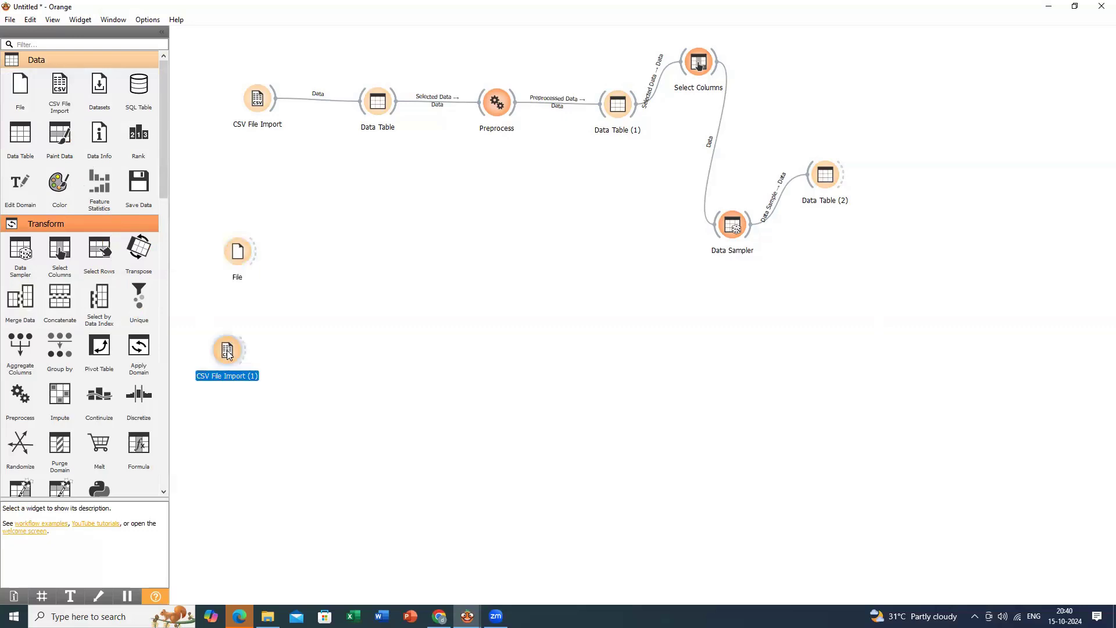
{"action": "key", "text": "Delete"}
{"action": "left_click_drag", "start_coordinate": [245, 246], "coordinate": [245, 233]}
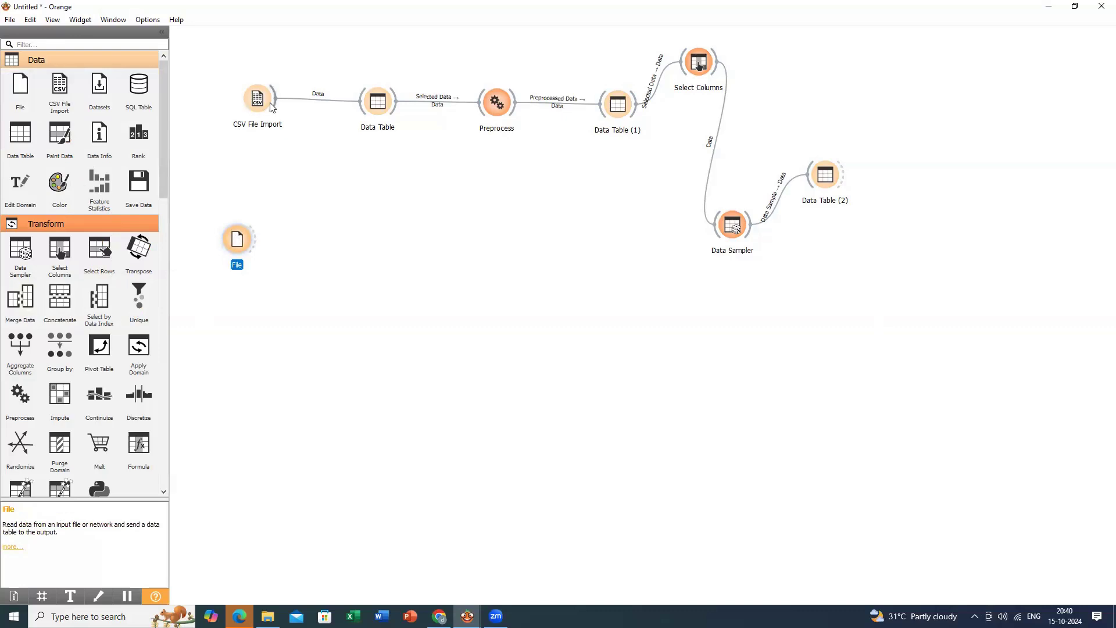
Load mobileprice.csv from the R workshop folder into the File widget and link it to a new Data Table.
{"action": "double_click", "coordinate": [237, 242]}
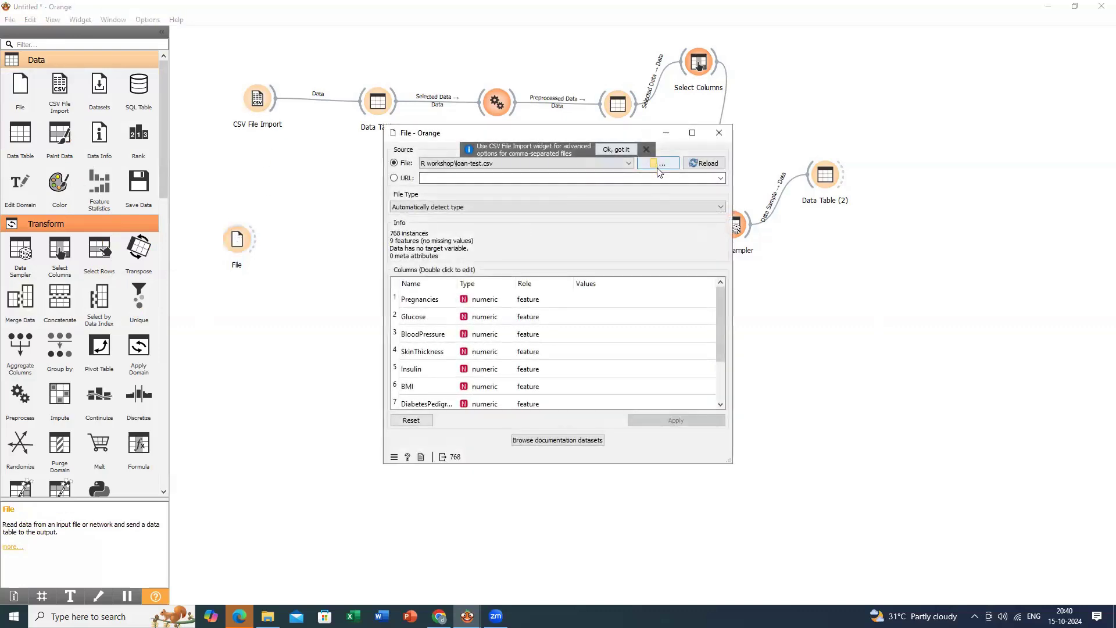
{"action": "left_click", "coordinate": [659, 166]}
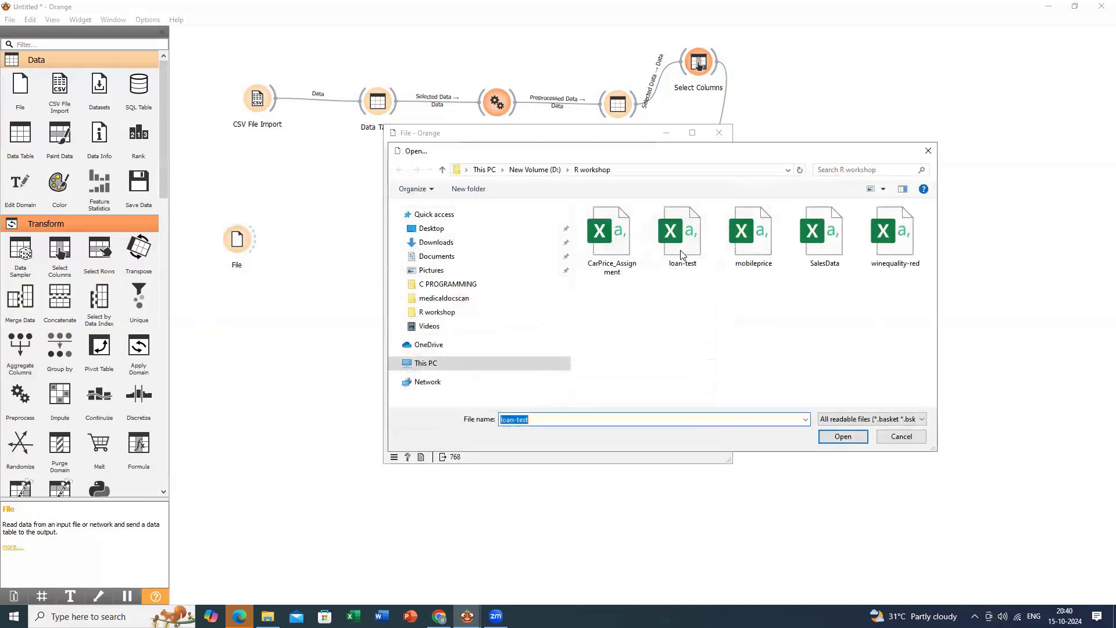
{"action": "left_click", "coordinate": [736, 245]}
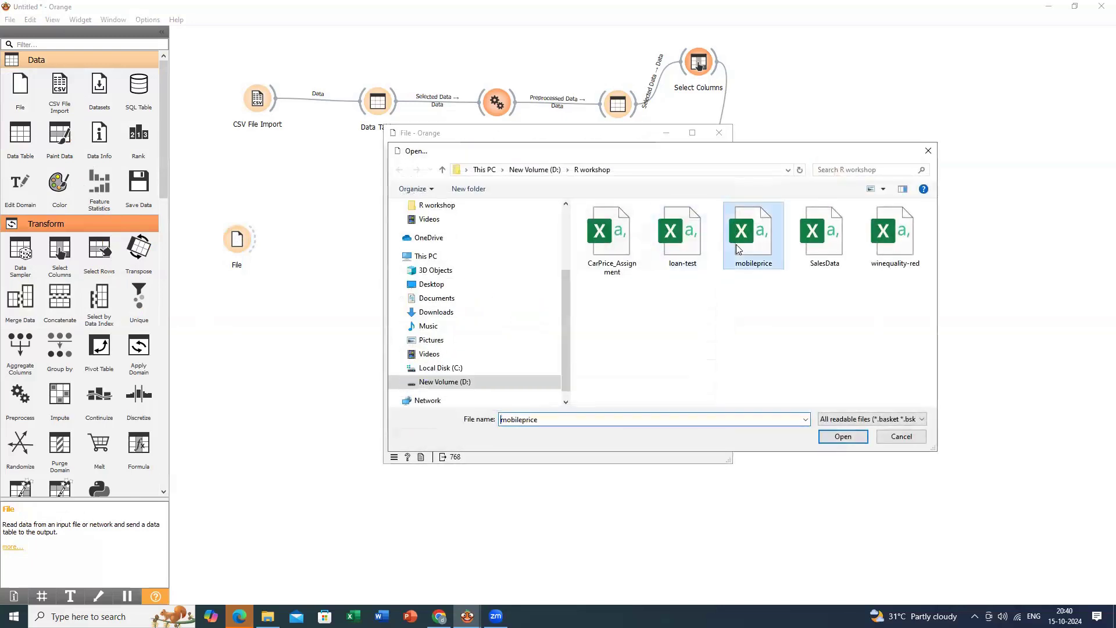
{"action": "left_click", "coordinate": [843, 437]}
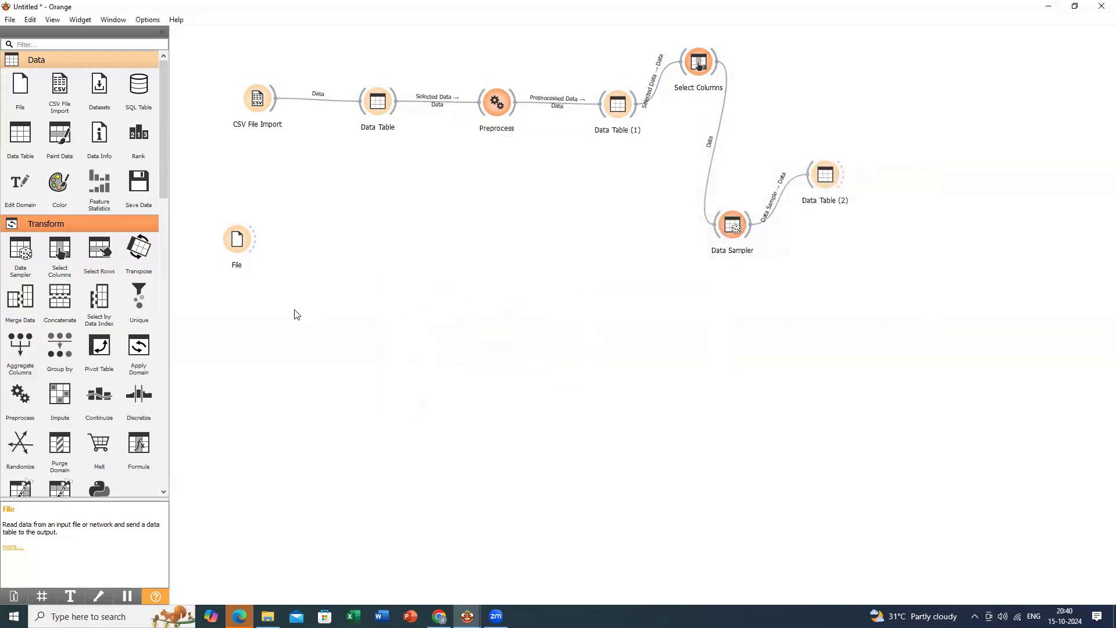
{"action": "left_click_drag", "start_coordinate": [16, 144], "coordinate": [346, 239]}
{"action": "left_click_drag", "start_coordinate": [266, 250], "coordinate": [335, 251]}
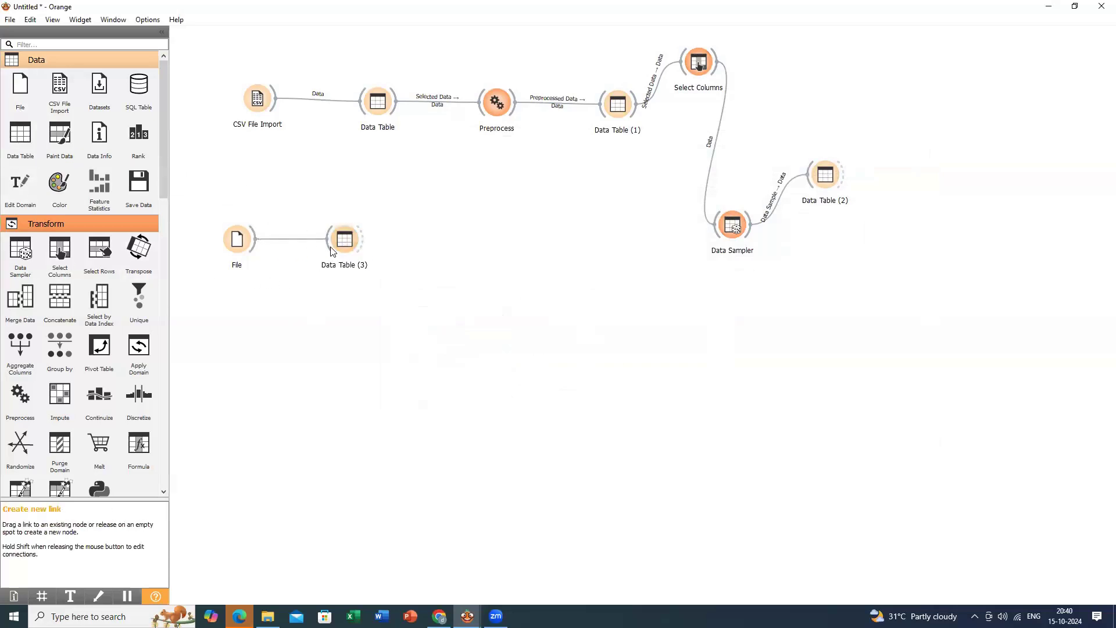
Check which source files are loaded in the CSV File Import and File widgets.
{"action": "double_click", "coordinate": [258, 101]}
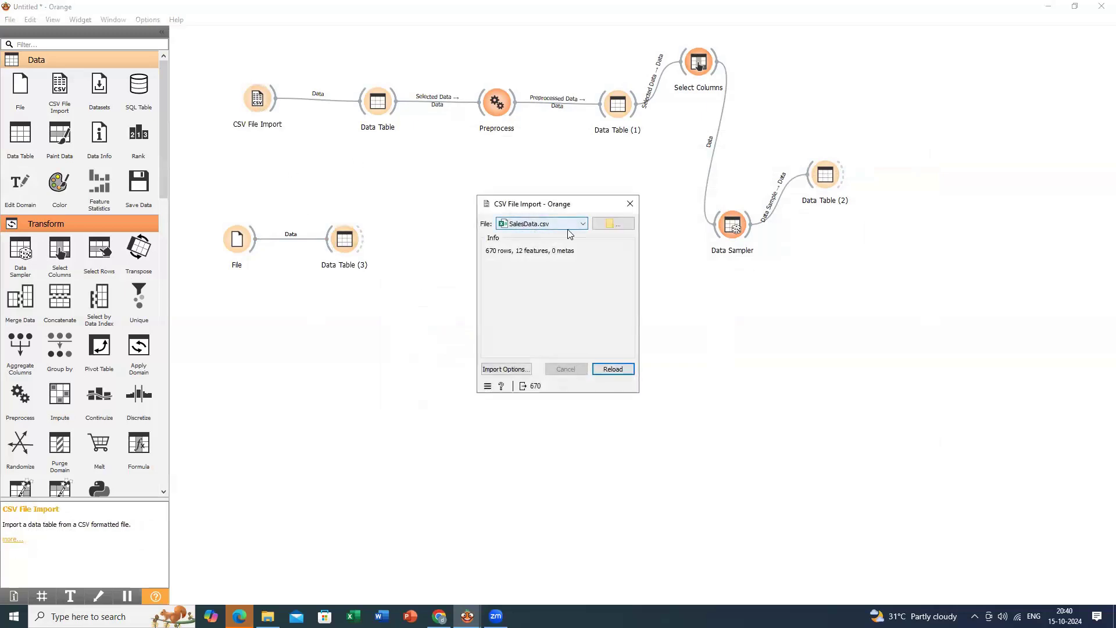
{"action": "left_click", "coordinate": [630, 204]}
{"action": "left_click", "coordinate": [242, 240]}
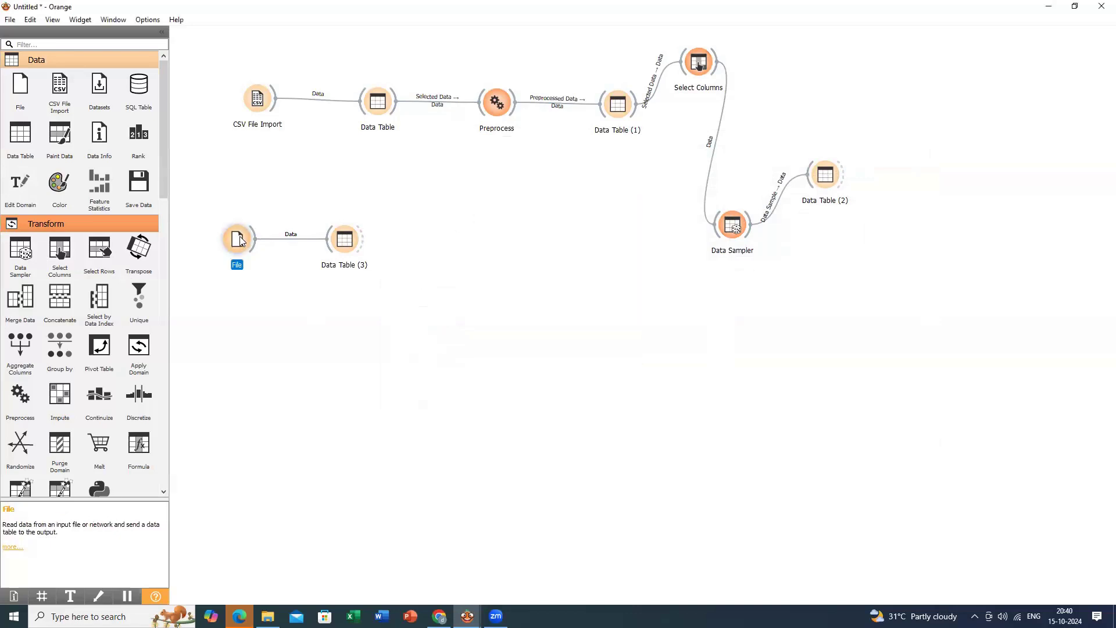
{"action": "double_click", "coordinate": [239, 239]}
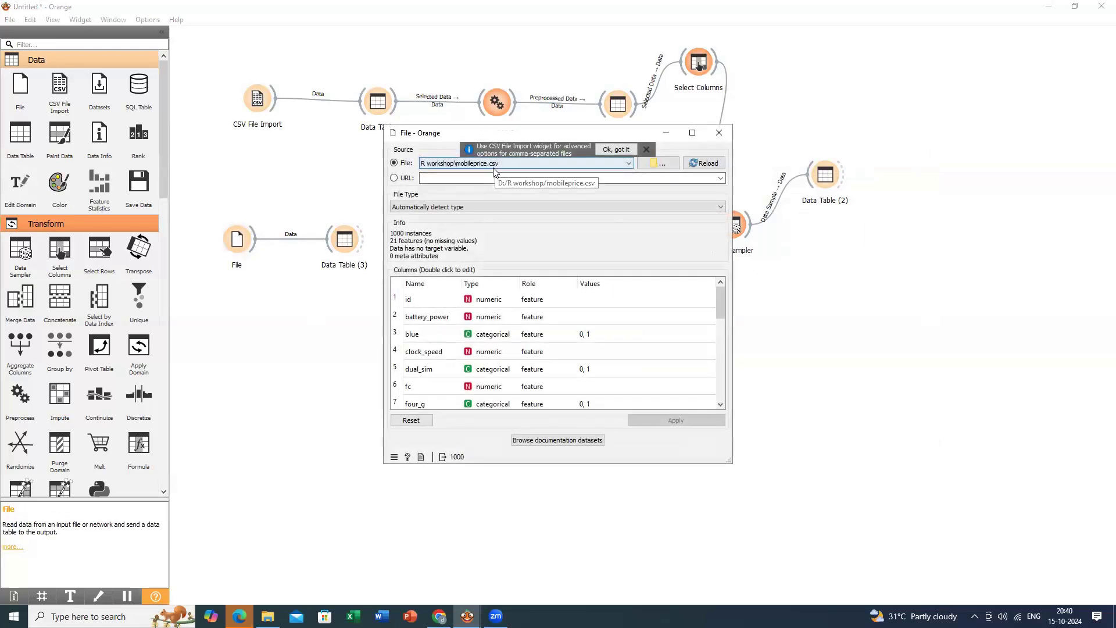
{"action": "left_click", "coordinate": [719, 133]}
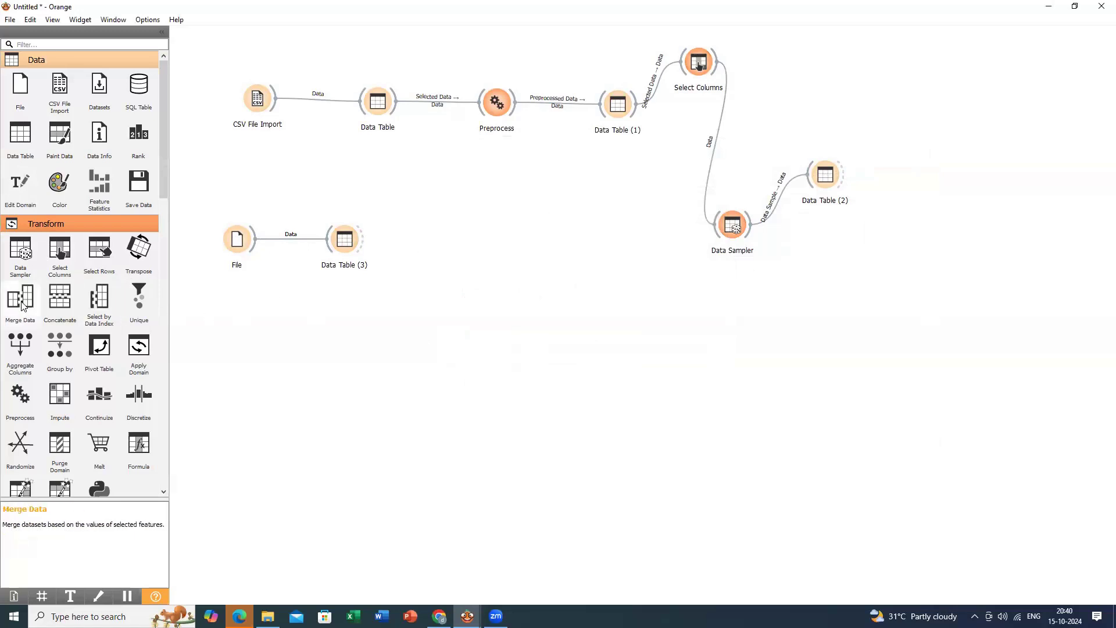
Add a Merge Data widget that takes the SalesData table as data and the mobileprice table as extra data.
{"action": "left_click_drag", "start_coordinate": [22, 303], "coordinate": [435, 189]}
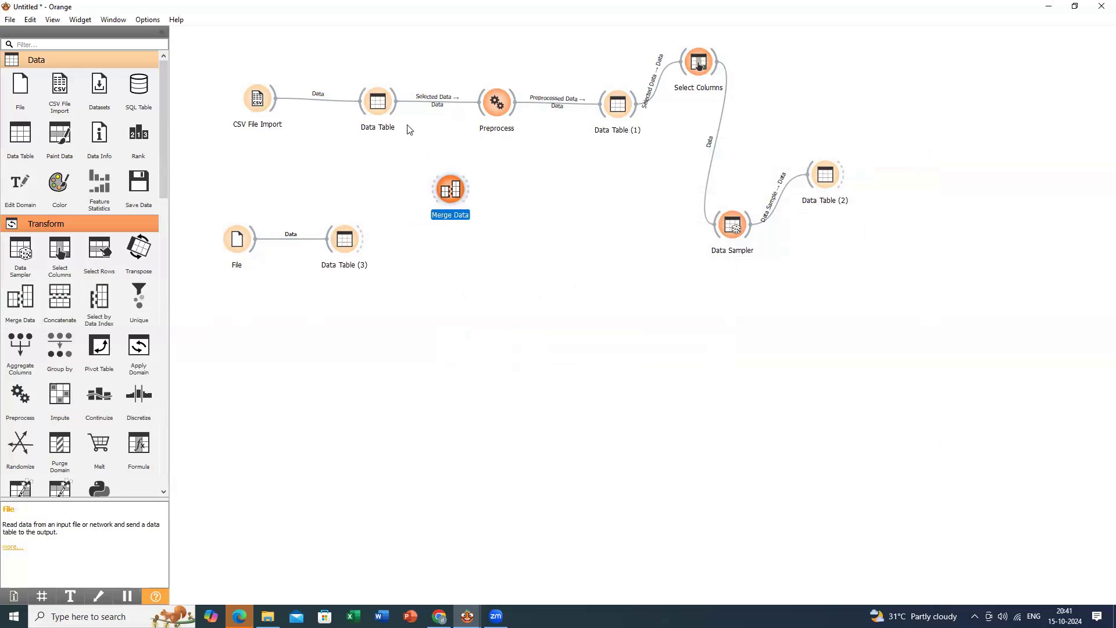
{"action": "left_click_drag", "start_coordinate": [400, 107], "coordinate": [444, 200]}
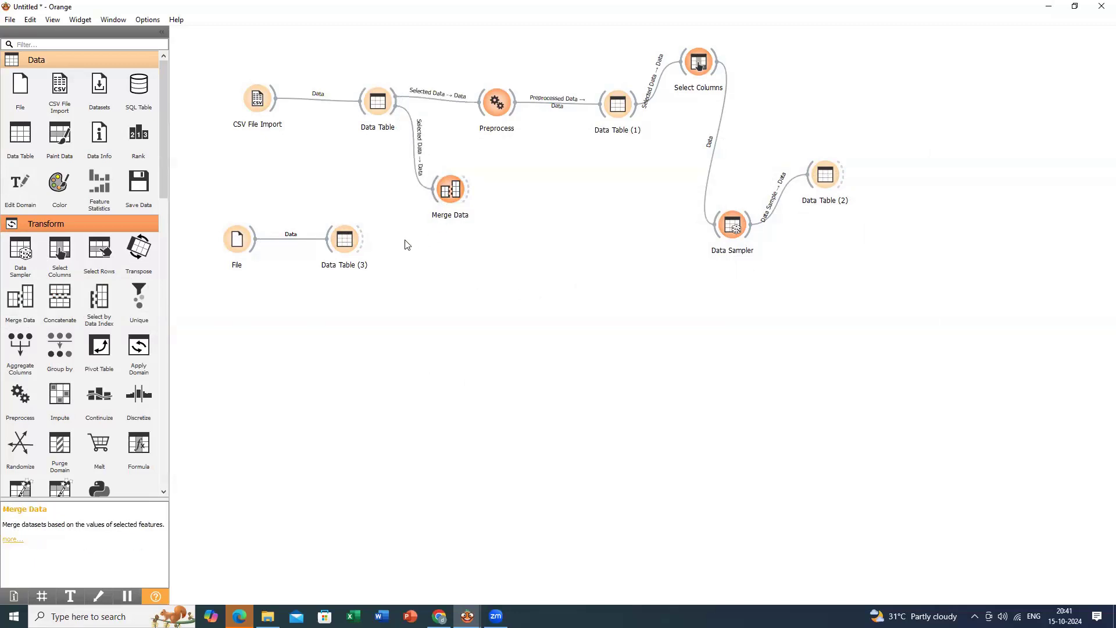
{"action": "left_click_drag", "start_coordinate": [362, 240], "coordinate": [434, 192]}
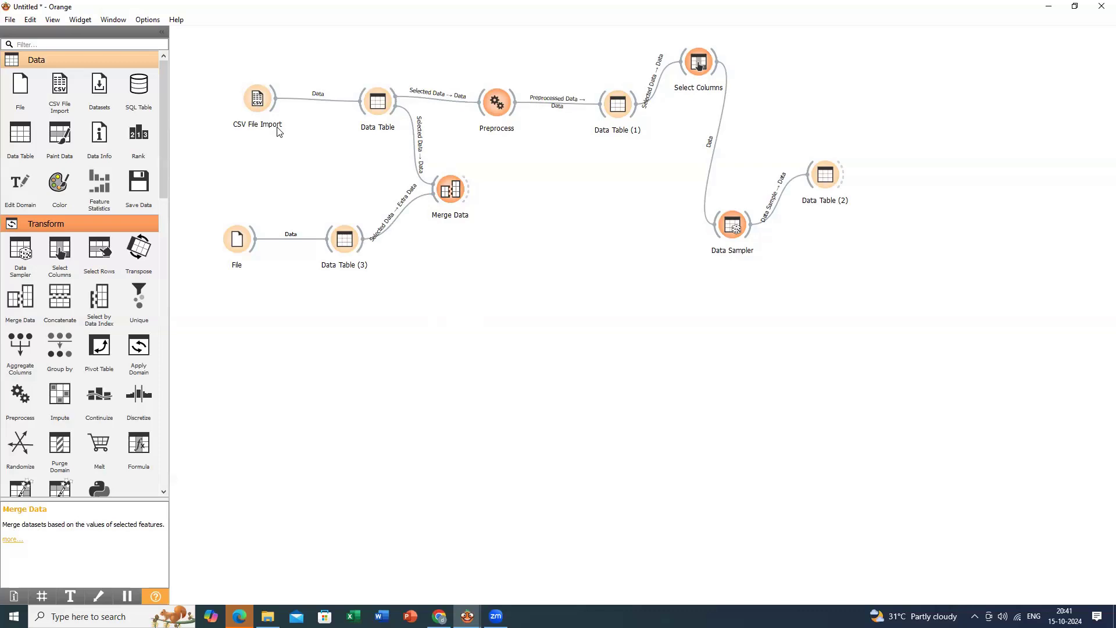
Set Merge Data to concatenate the tables and link its output to a new Data Table.
{"action": "double_click", "coordinate": [453, 196]}
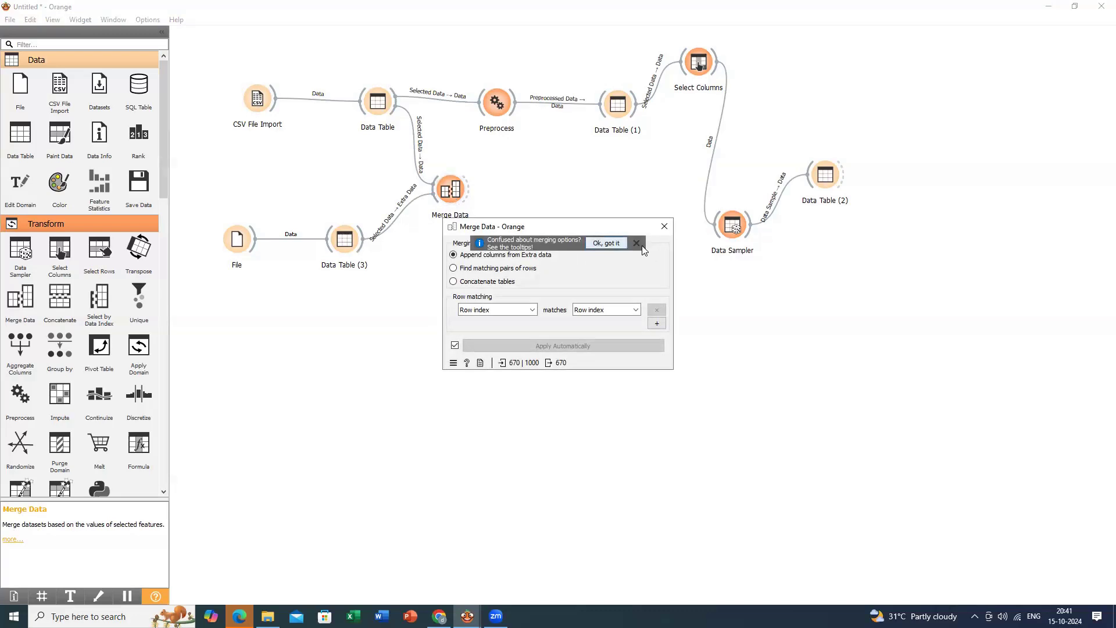
{"action": "left_click", "coordinate": [637, 243]}
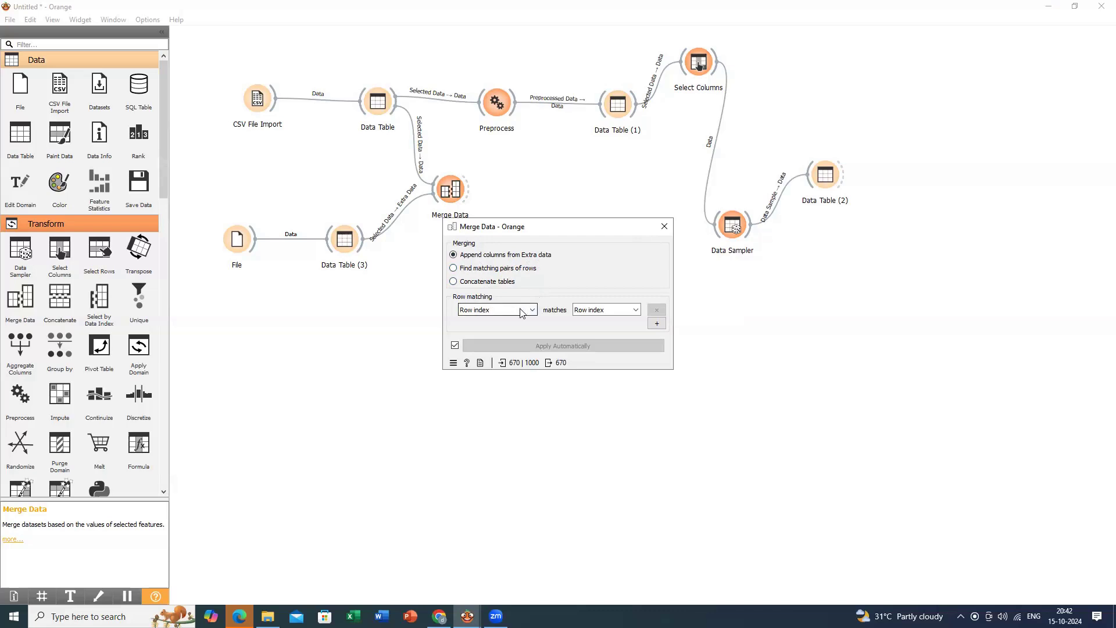
{"action": "left_click", "coordinate": [497, 283]}
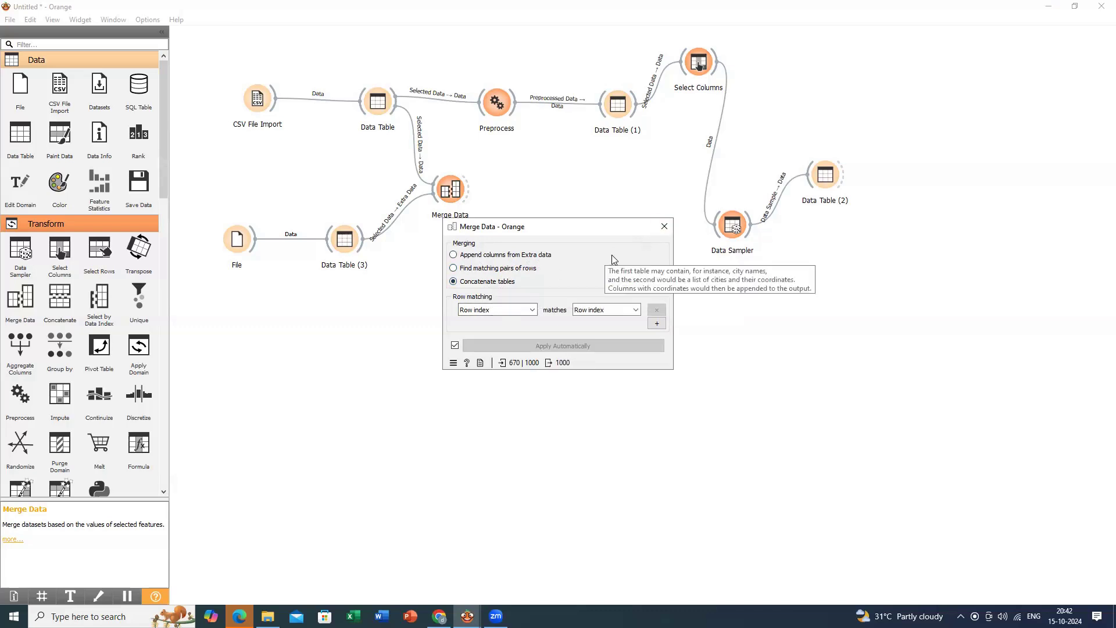
{"action": "left_click", "coordinate": [665, 226]}
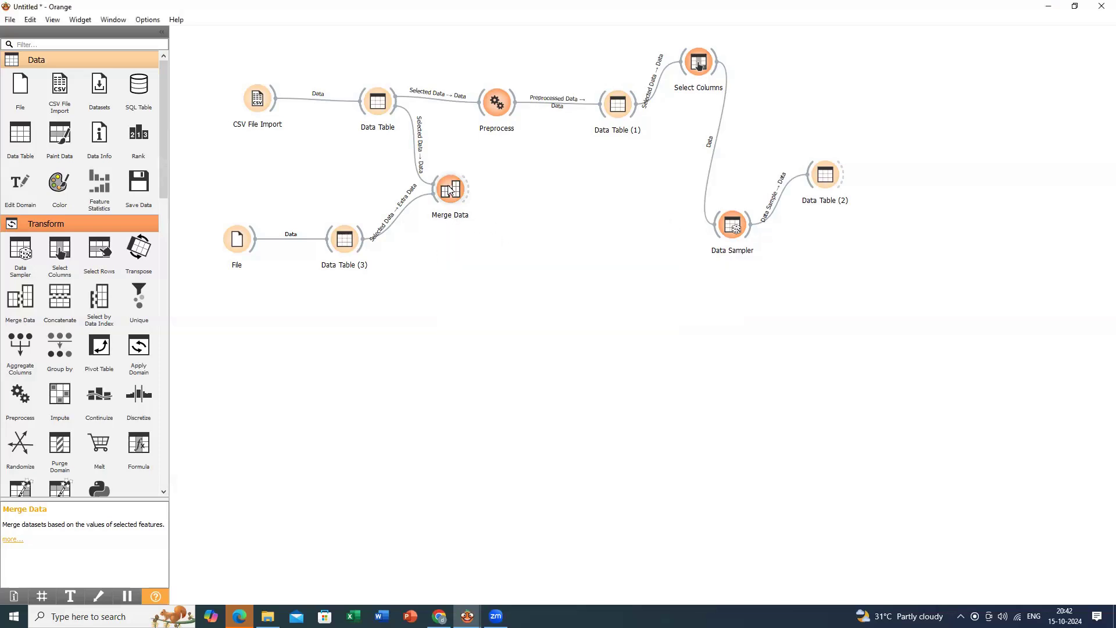
{"action": "left_click_drag", "start_coordinate": [20, 137], "coordinate": [557, 187]}
{"action": "left_click_drag", "start_coordinate": [469, 190], "coordinate": [534, 187]}
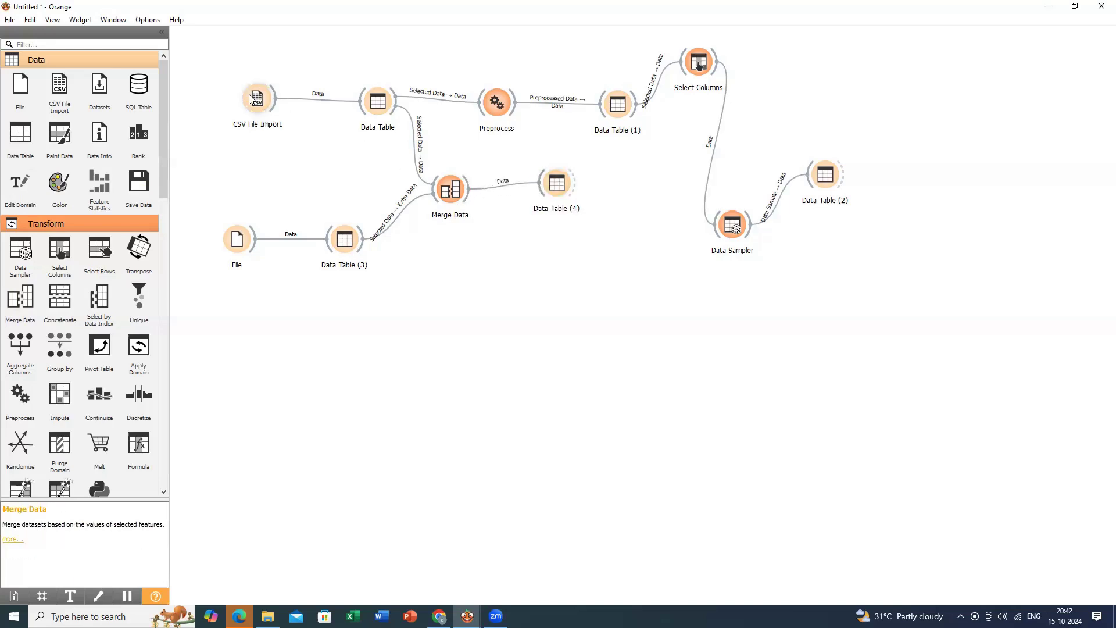
Compare the row and feature counts of the sales table, the mobileprice table and the merged table.
{"action": "double_click", "coordinate": [382, 101]}
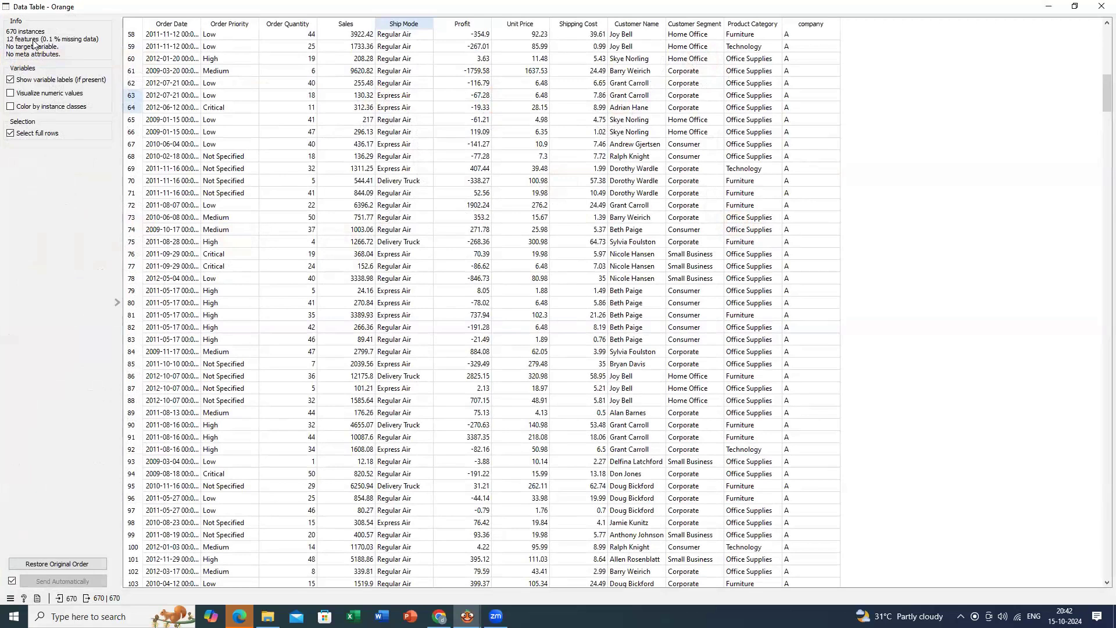
{"action": "left_click", "coordinate": [1101, 5]}
{"action": "double_click", "coordinate": [332, 244]}
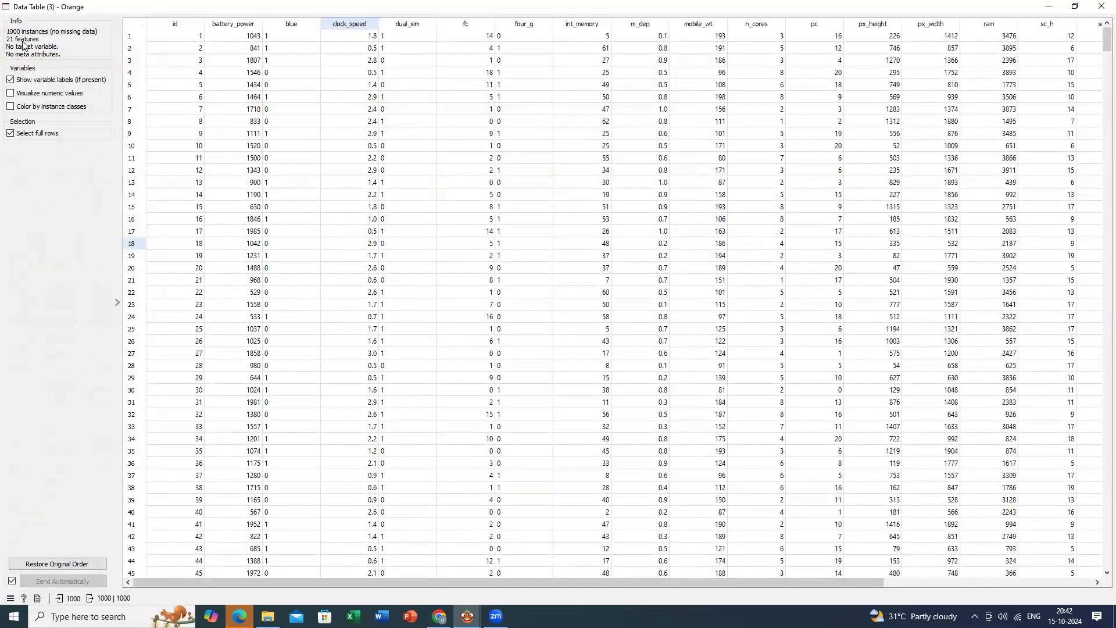
{"action": "left_click", "coordinate": [1101, 11]}
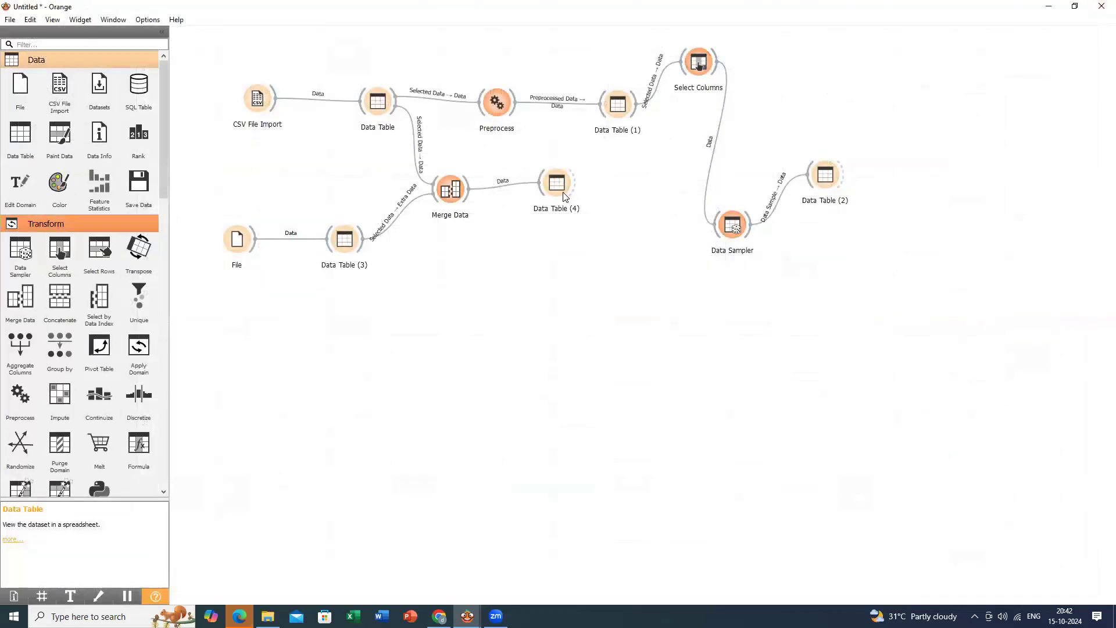
{"action": "key", "text": "Return"}
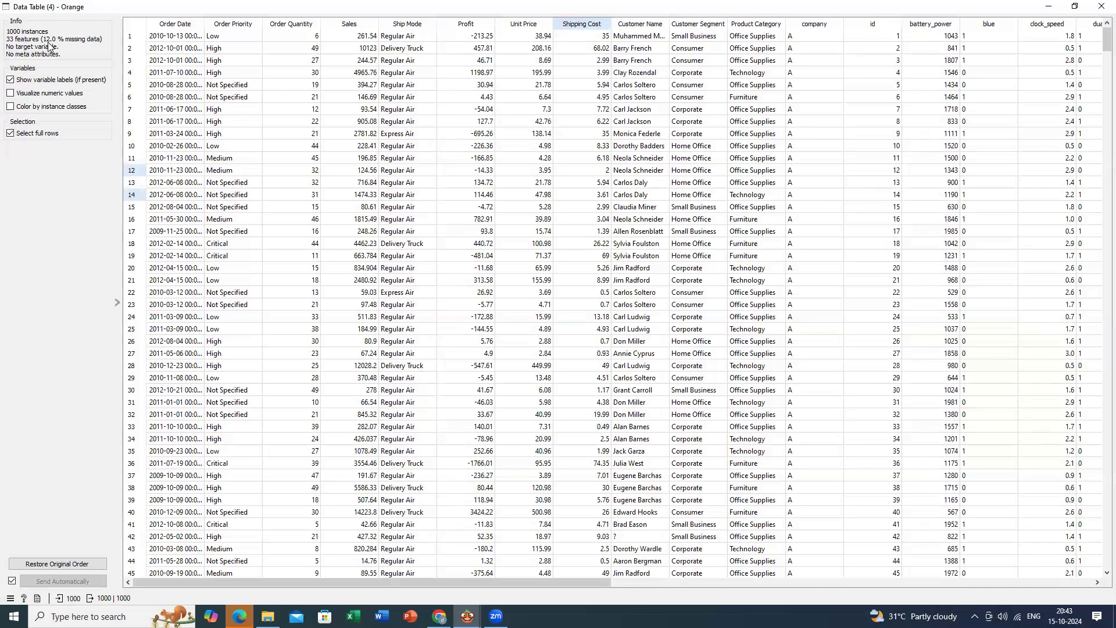
{"action": "left_click", "coordinate": [1101, 9]}
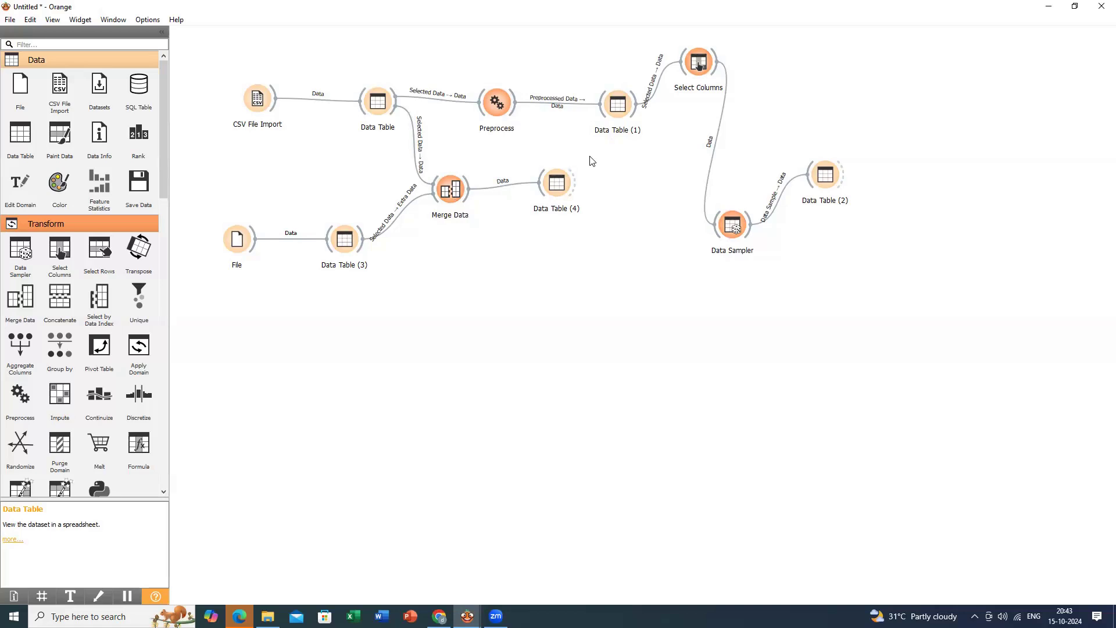
Delete the Merge Data widget and the Data Table that showed its output.
{"action": "left_click", "coordinate": [445, 194]}
{"action": "key", "text": "Delete"}
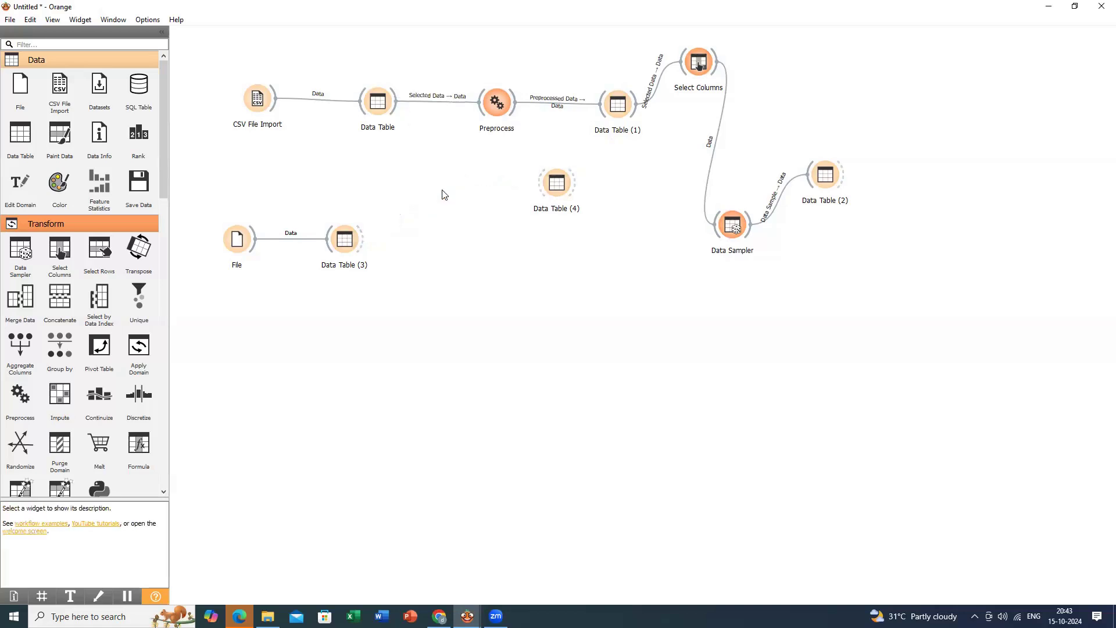
{"action": "left_click", "coordinate": [567, 186]}
{"action": "key", "text": "Delete"}
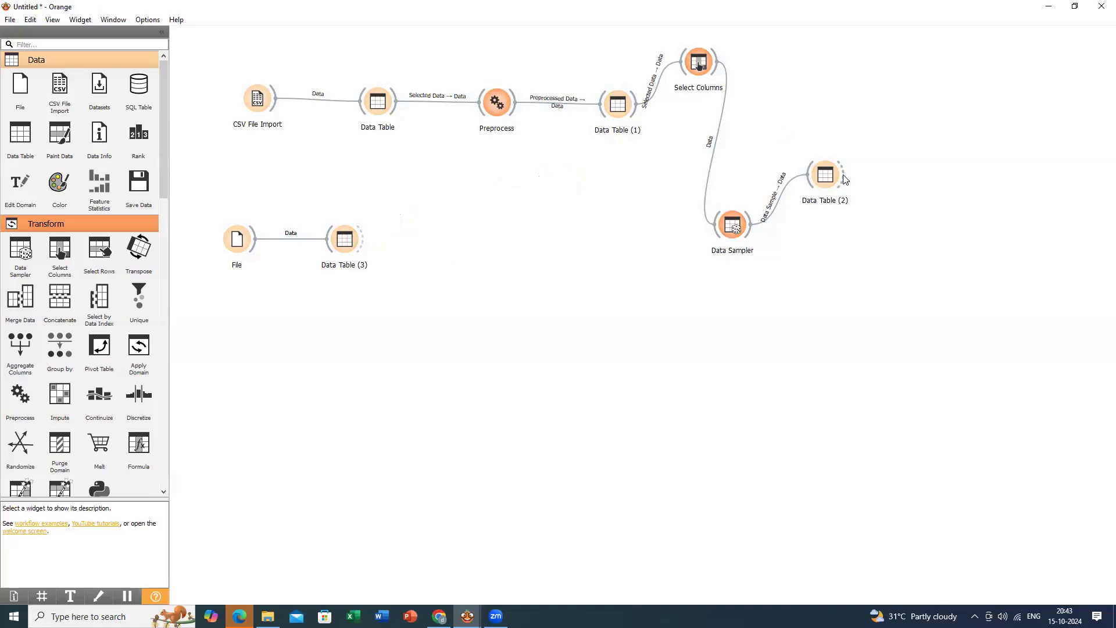
Rearrange the canvas with Data Table (3) below the File widget, Data Table (2) below Data Table (1), and Data Sampler nearer Select Columns.
{"action": "left_click_drag", "start_coordinate": [358, 244], "coordinate": [377, 434]}
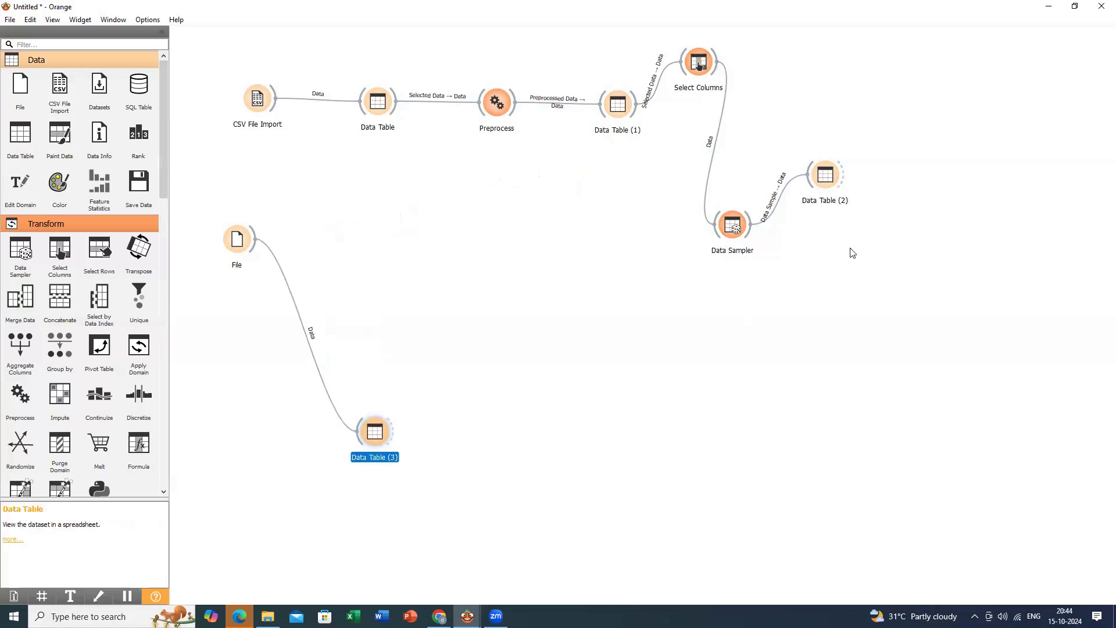
{"action": "left_click_drag", "start_coordinate": [826, 176], "coordinate": [570, 209]}
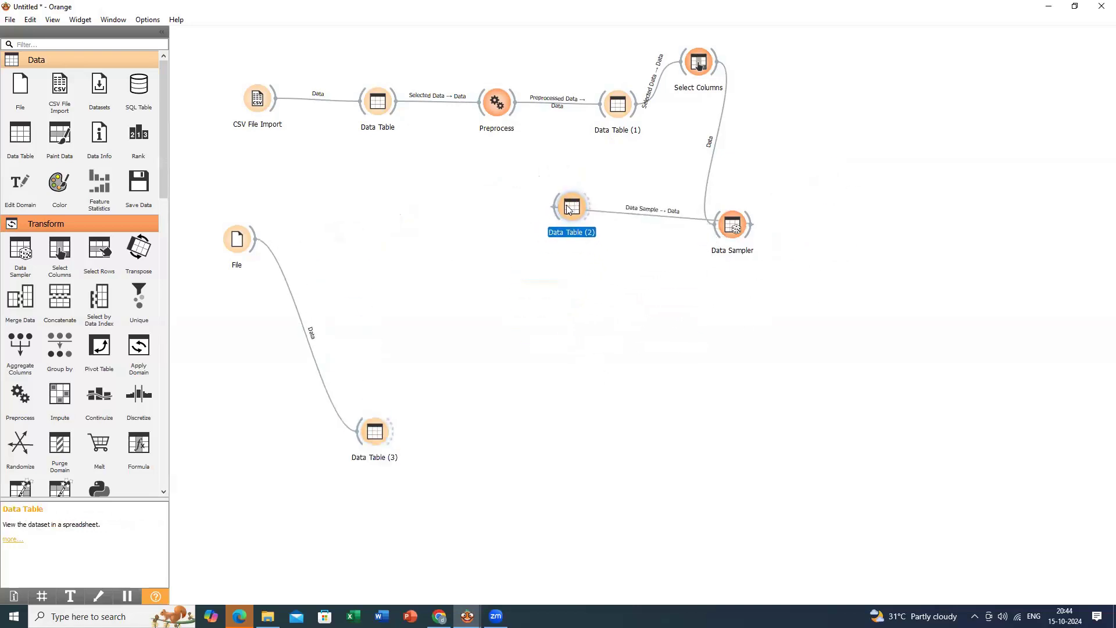
{"action": "left_click_drag", "start_coordinate": [739, 236], "coordinate": [790, 150]}
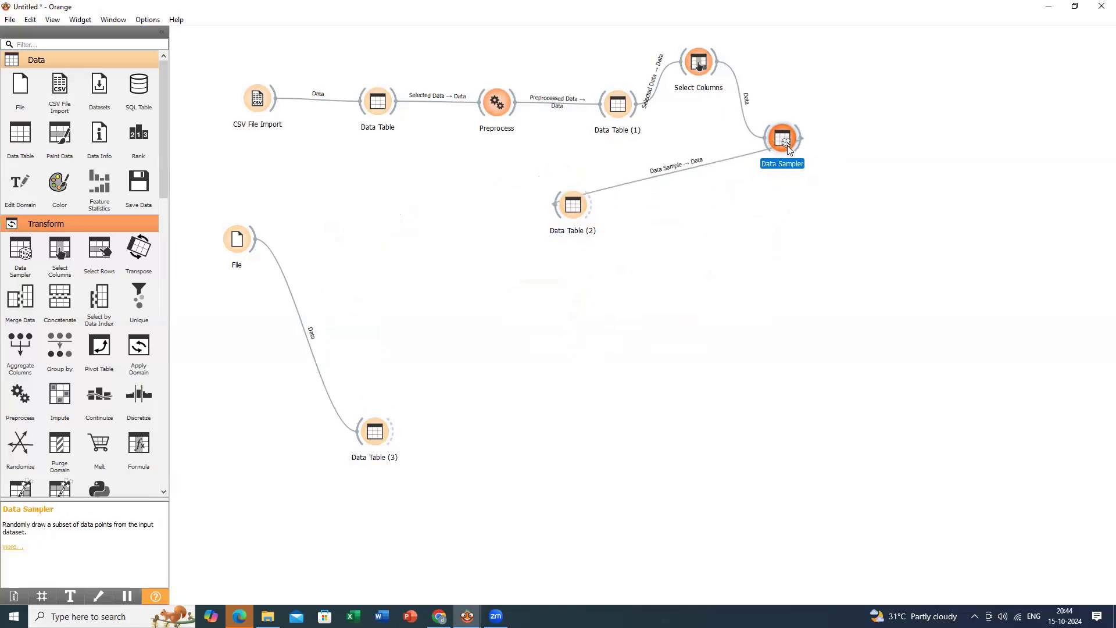
{"action": "left_click", "coordinate": [375, 430]}
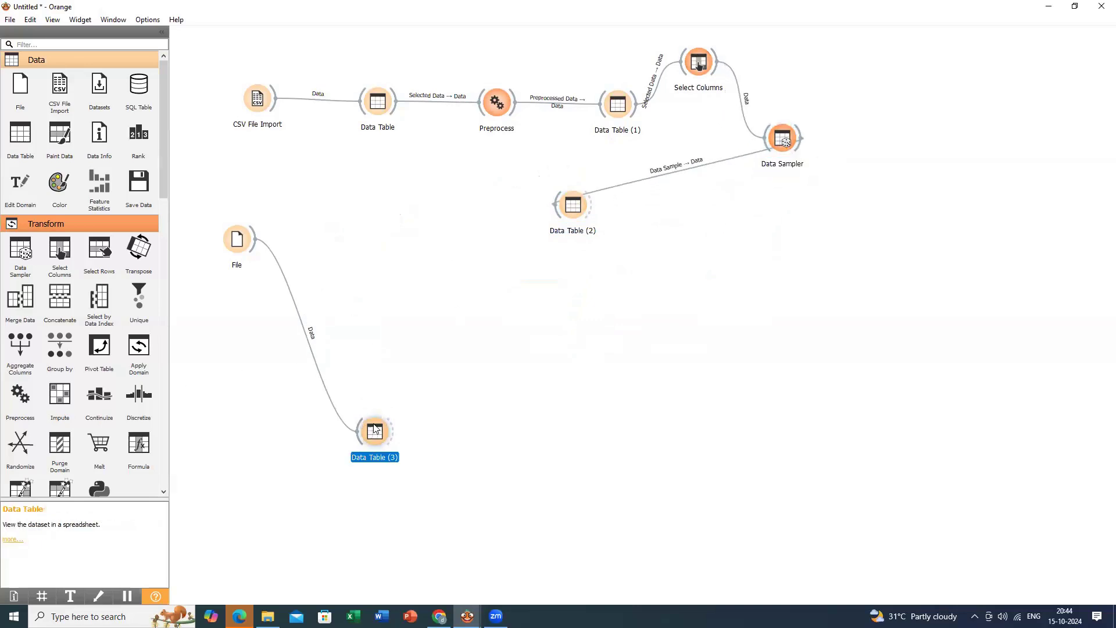
{"action": "left_click_drag", "start_coordinate": [375, 431], "coordinate": [402, 381]}
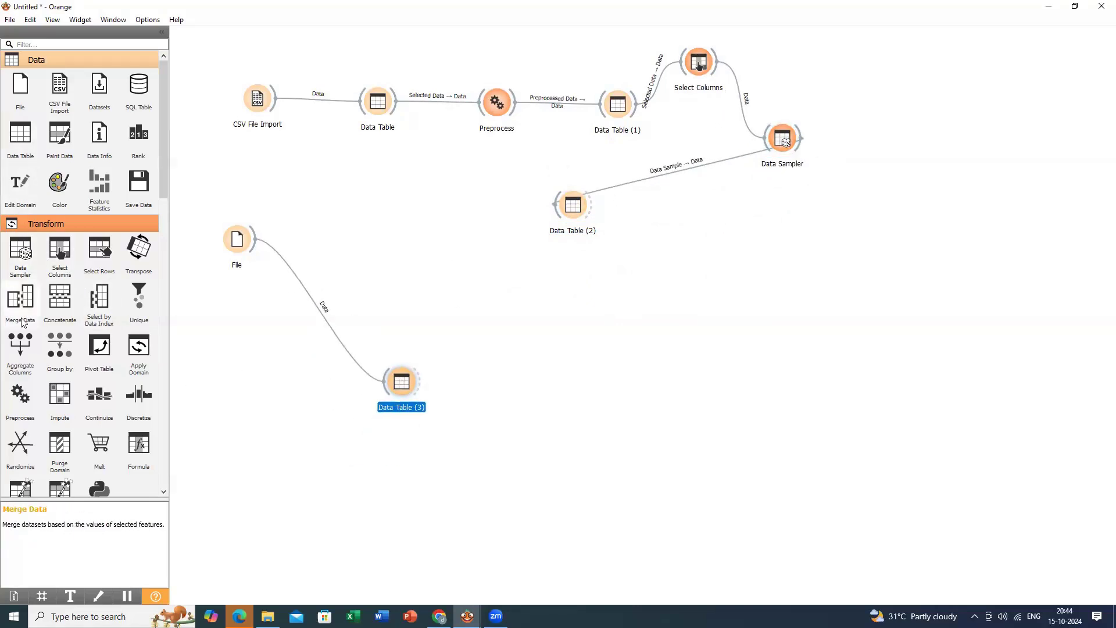
Add a Merge Data widget that takes Data Table (2) as data and Data Table (3) as extra data.
{"action": "left_click_drag", "start_coordinate": [23, 321], "coordinate": [470, 302]}
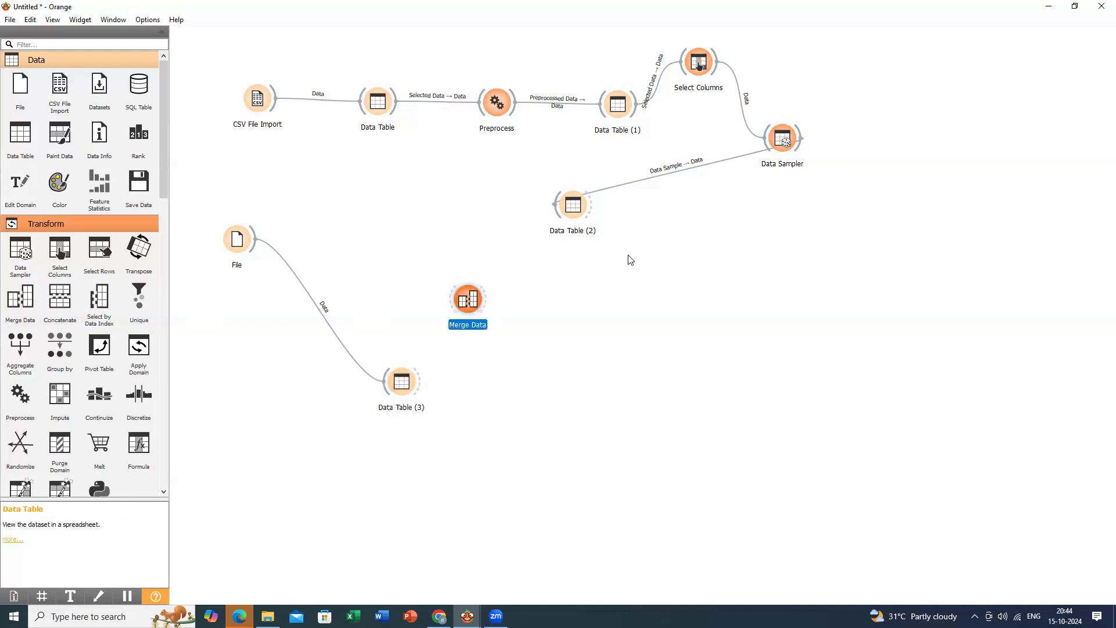
{"action": "left_click_drag", "start_coordinate": [556, 207], "coordinate": [537, 207]}
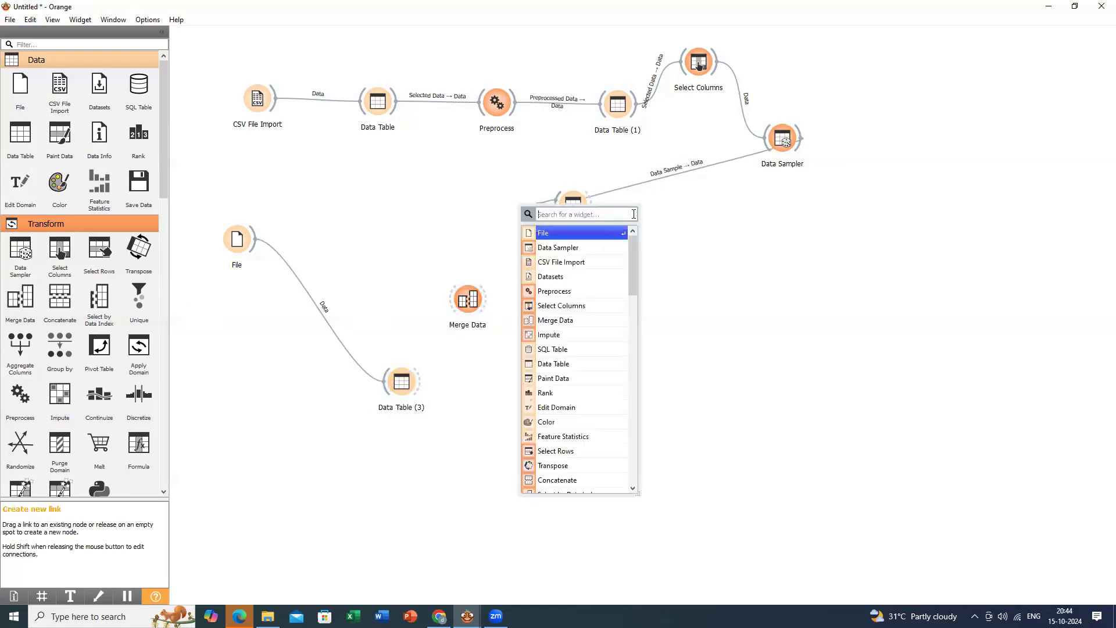
{"action": "left_click", "coordinate": [698, 229]}
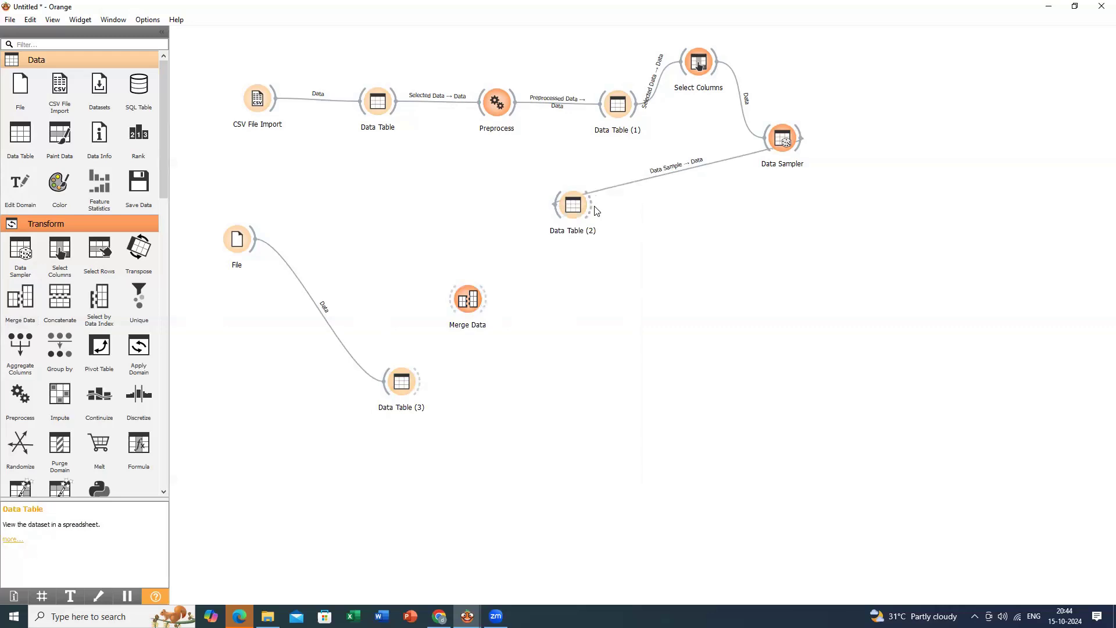
{"action": "left_click_drag", "start_coordinate": [595, 208], "coordinate": [715, 312]}
{"action": "left_click_drag", "start_coordinate": [419, 384], "coordinate": [693, 319]}
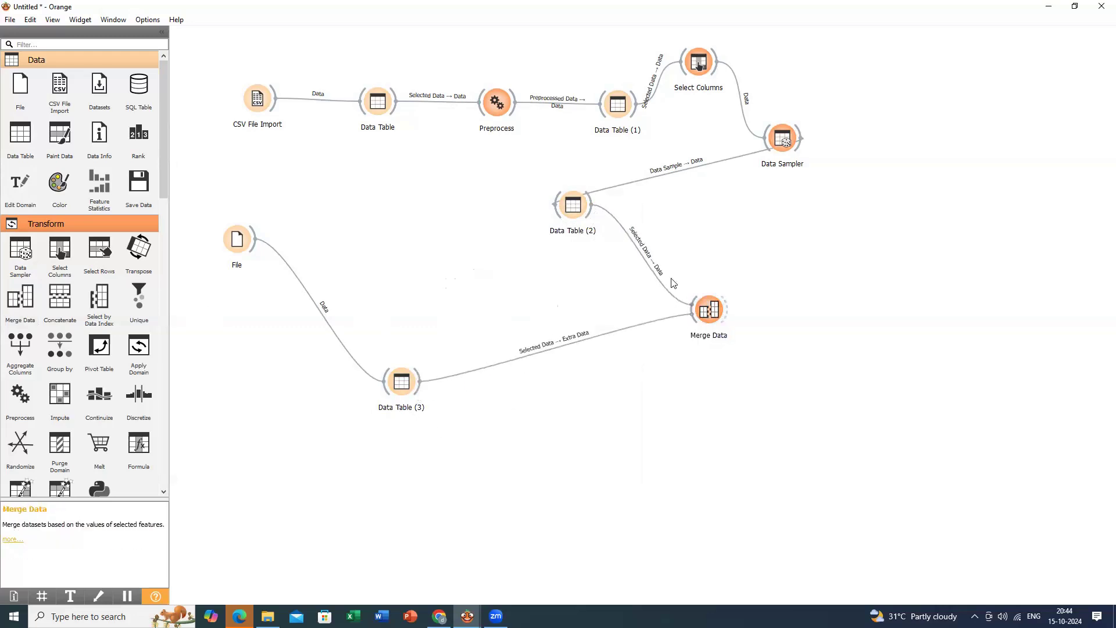
Inspect the sampled sales rows in Data Table (2) and the mobileprice rows in Data Table (3).
{"action": "left_click", "coordinate": [584, 206]}
{"action": "double_click", "coordinate": [573, 214]}
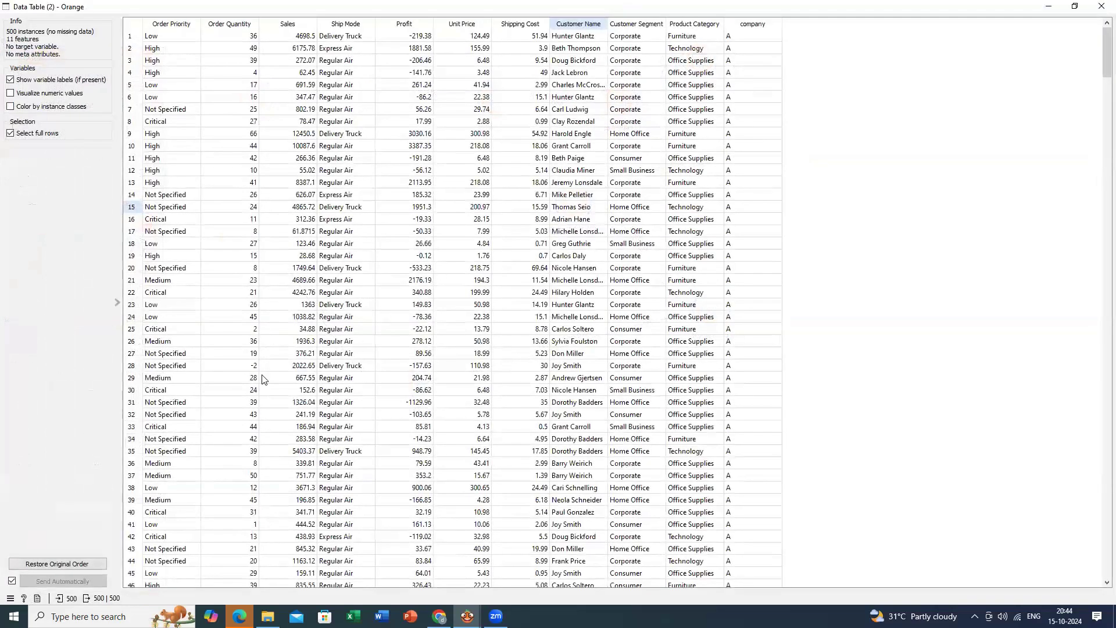
{"action": "left_click", "coordinate": [1102, 6]}
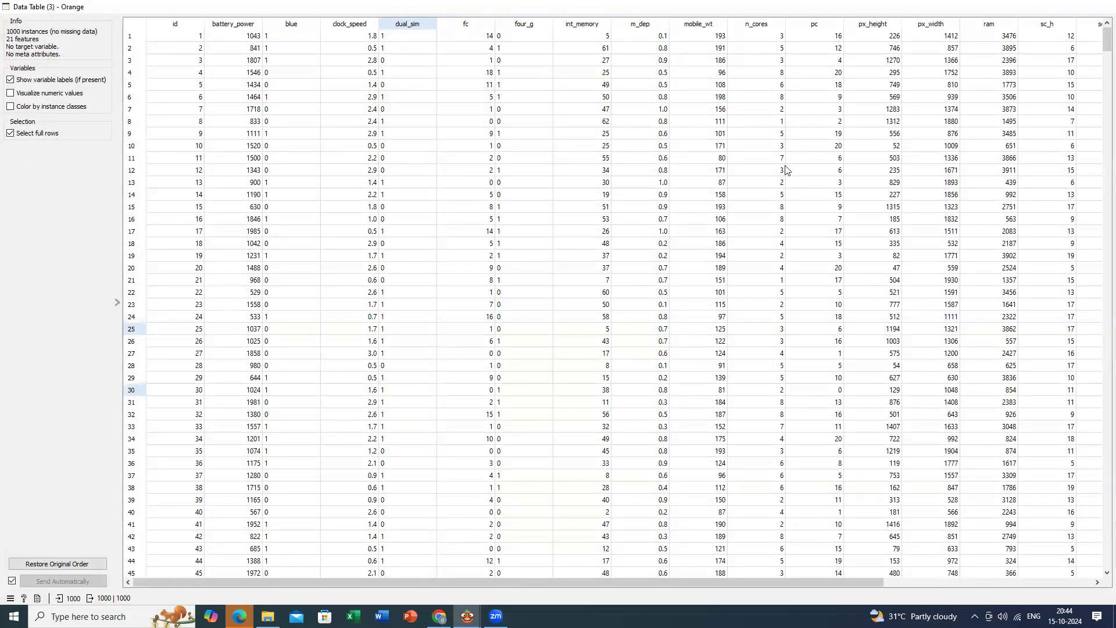
{"action": "key", "text": "ctrl+w"}
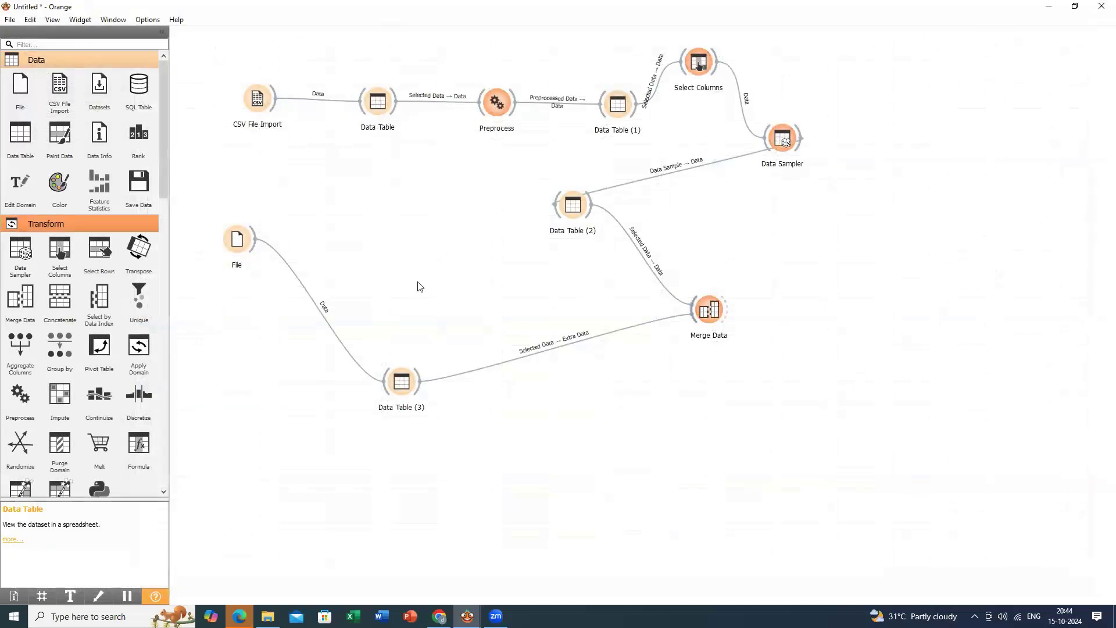
Link the Merge Data output to a new Data Table and view the merged rows.
{"action": "left_click_drag", "start_coordinate": [20, 137], "coordinate": [797, 308]}
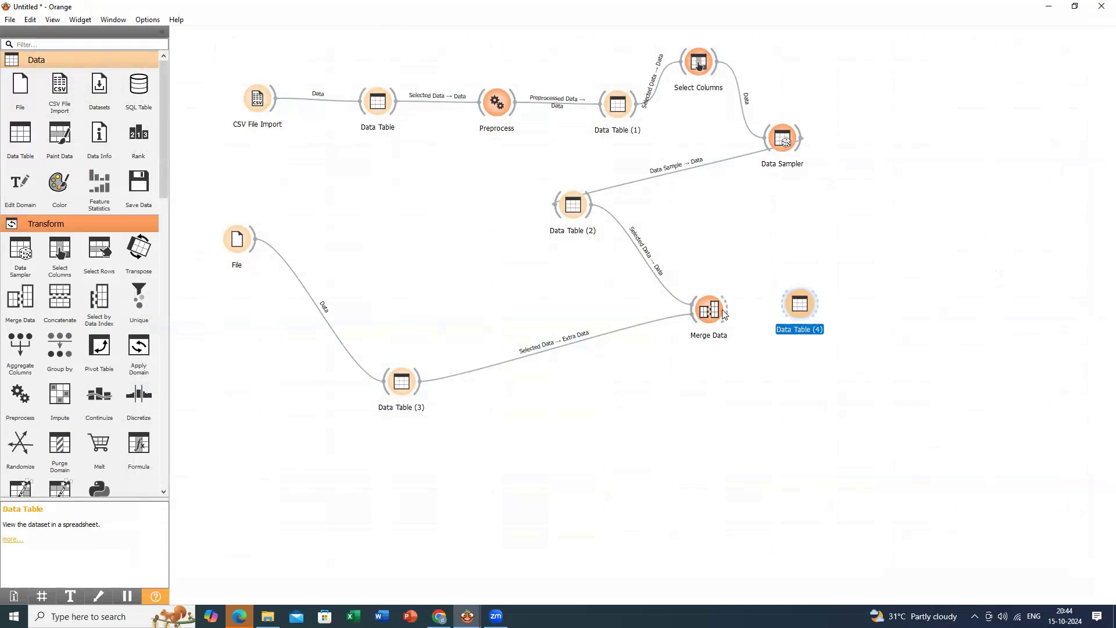
{"action": "left_click", "coordinate": [729, 314]}
{"action": "left_click_drag", "start_coordinate": [728, 314], "coordinate": [795, 303]}
{"action": "double_click", "coordinate": [799, 303]}
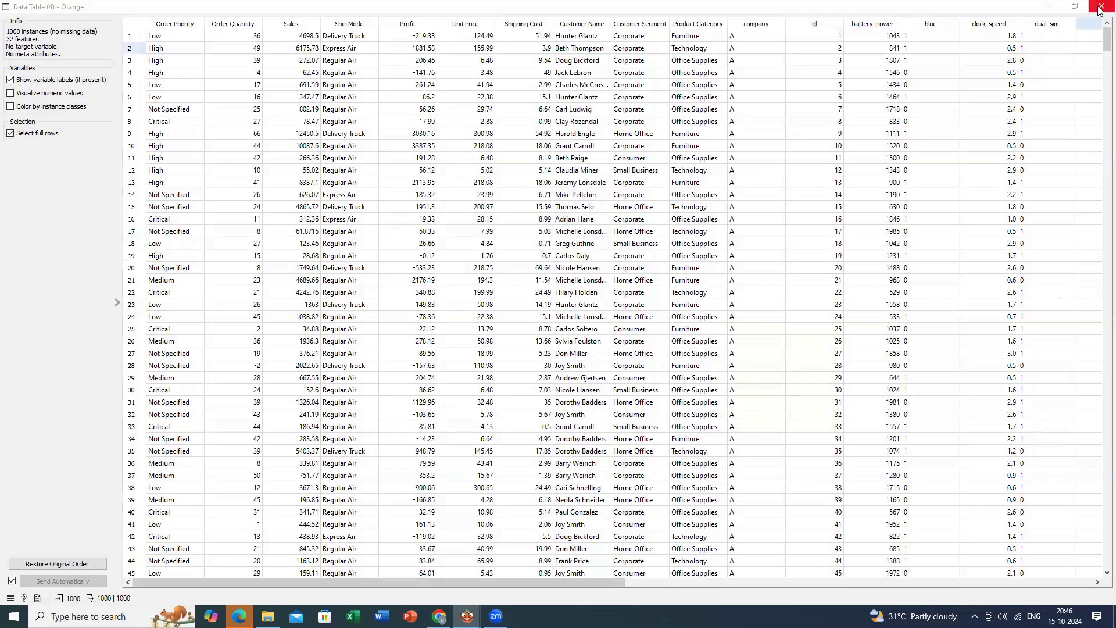
{"action": "key", "text": "ctrl+w"}
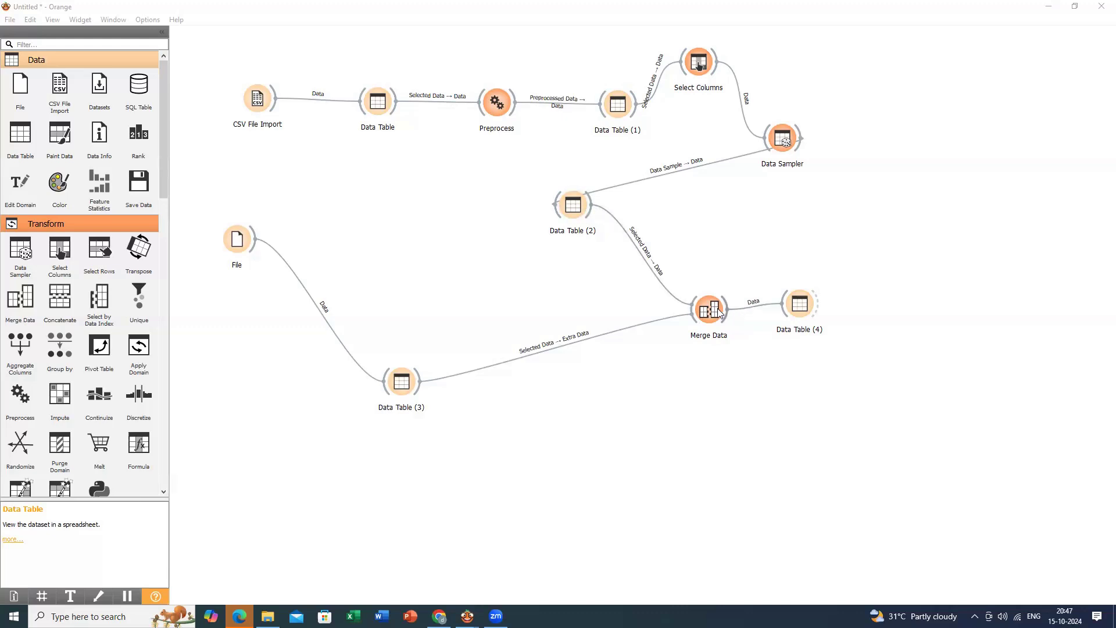
Move Merge Data up towards Data Sampler and review the sampled sales, mobileprice and original sales tables.
{"action": "left_click_drag", "start_coordinate": [719, 312], "coordinate": [755, 273]}
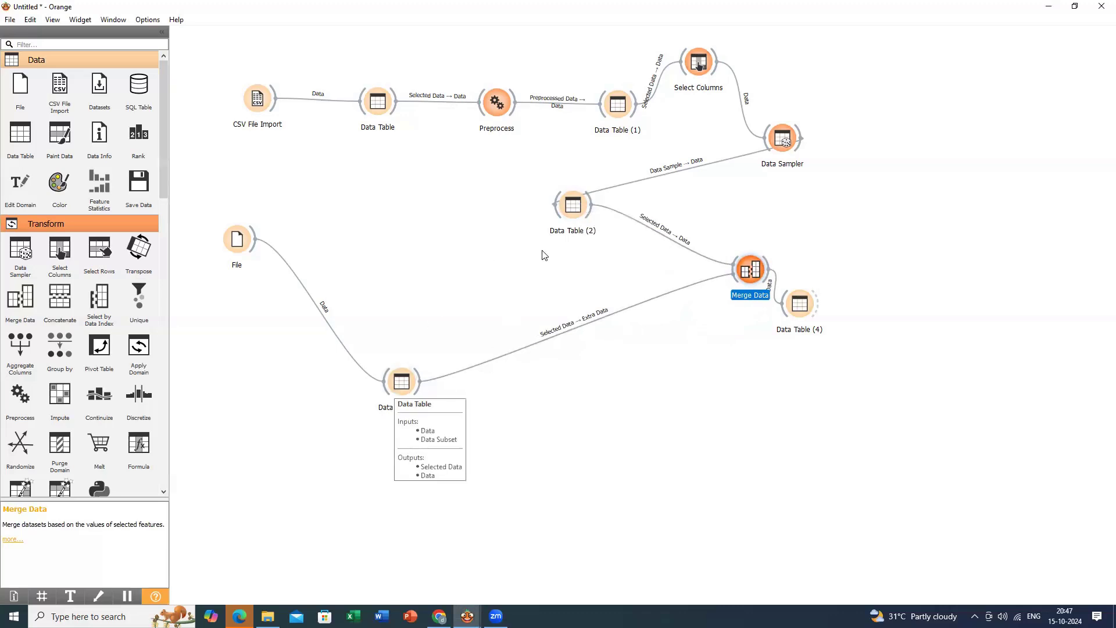
{"action": "left_click", "coordinate": [566, 216]}
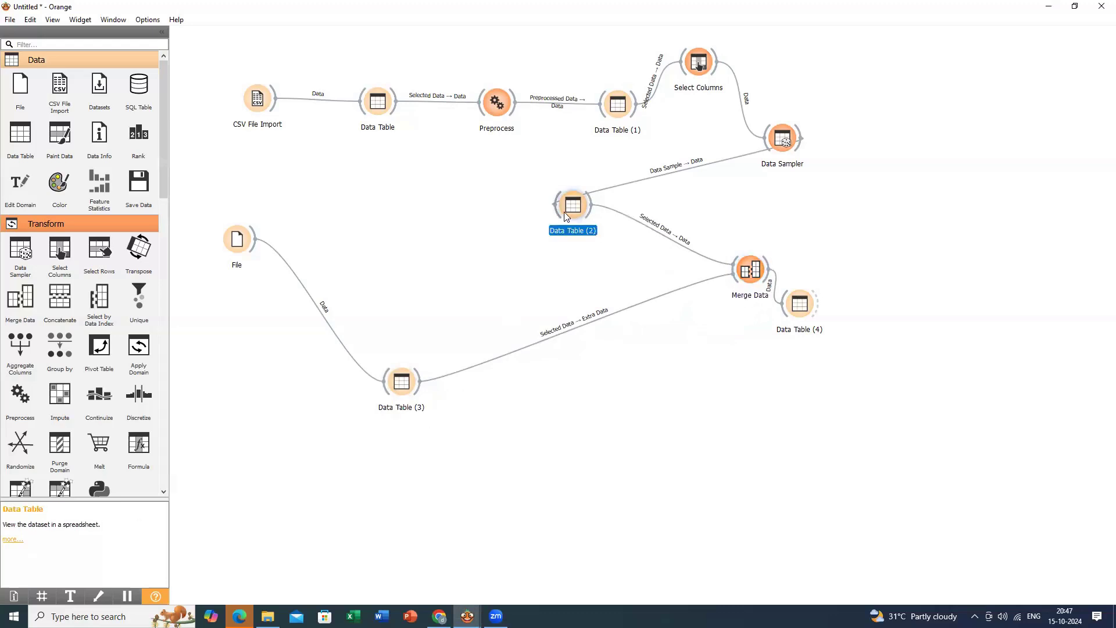
{"action": "double_click", "coordinate": [573, 215]}
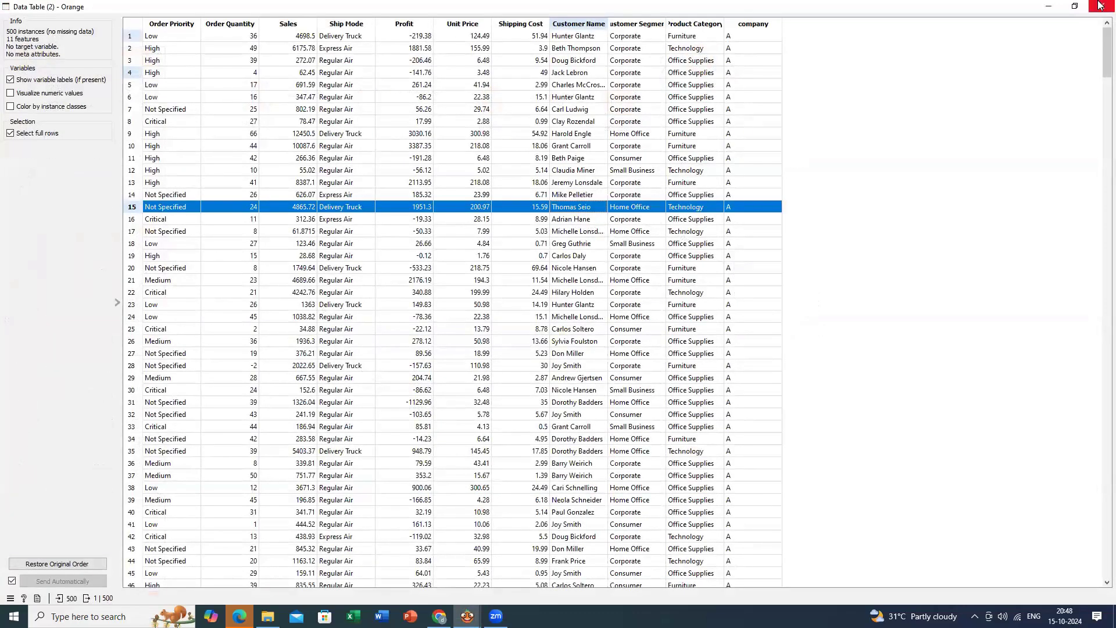
{"action": "key", "text": "Escape"}
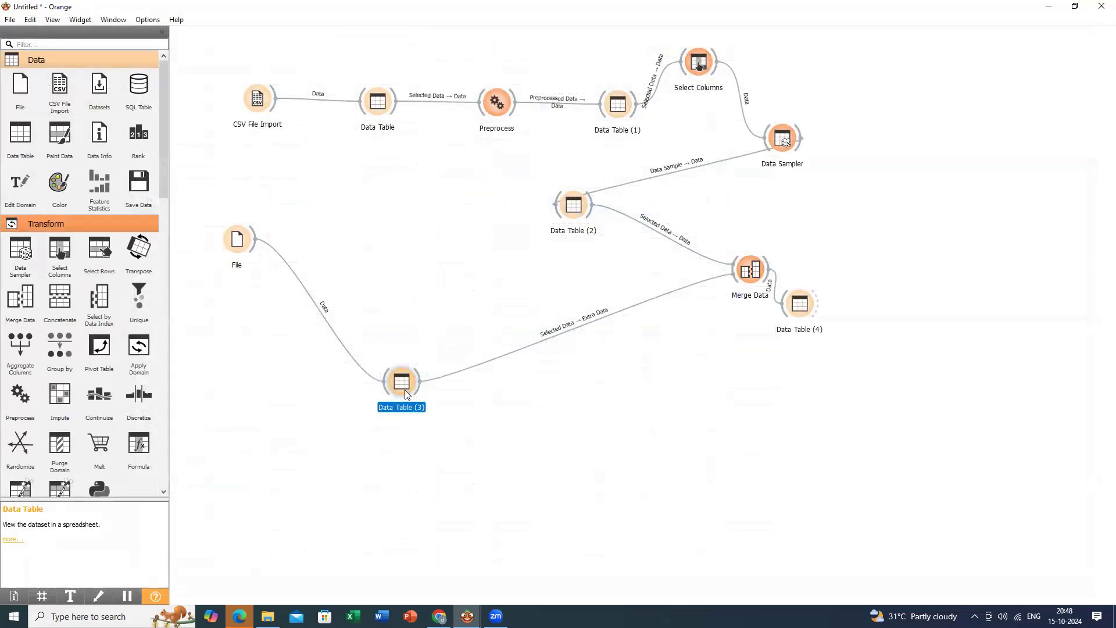
{"action": "double_click", "coordinate": [405, 389]}
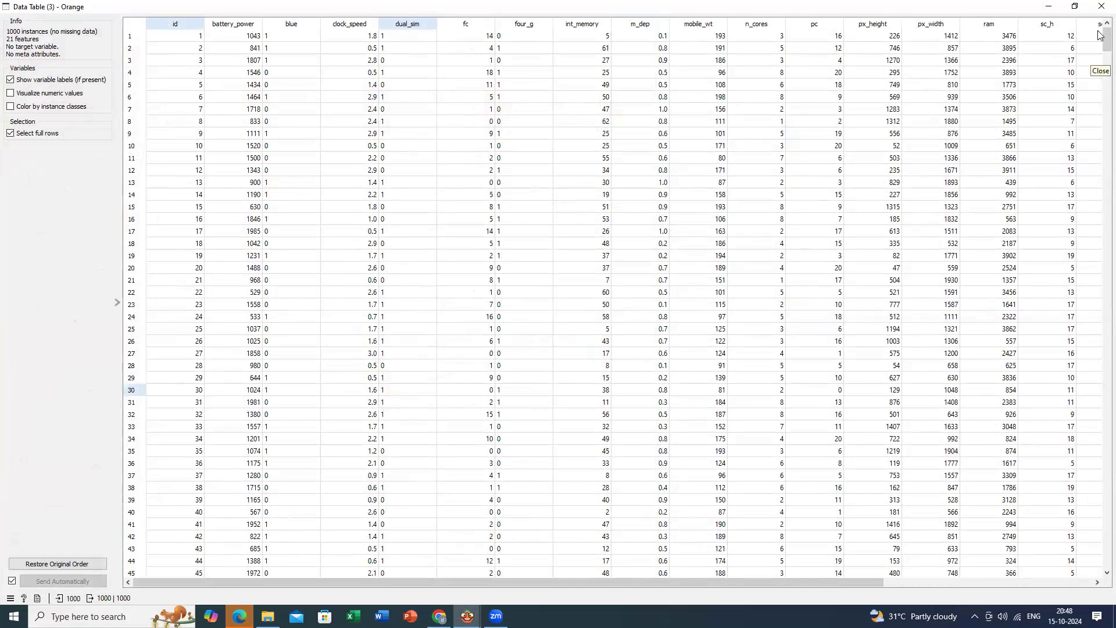
{"action": "left_click", "coordinate": [1102, 7]}
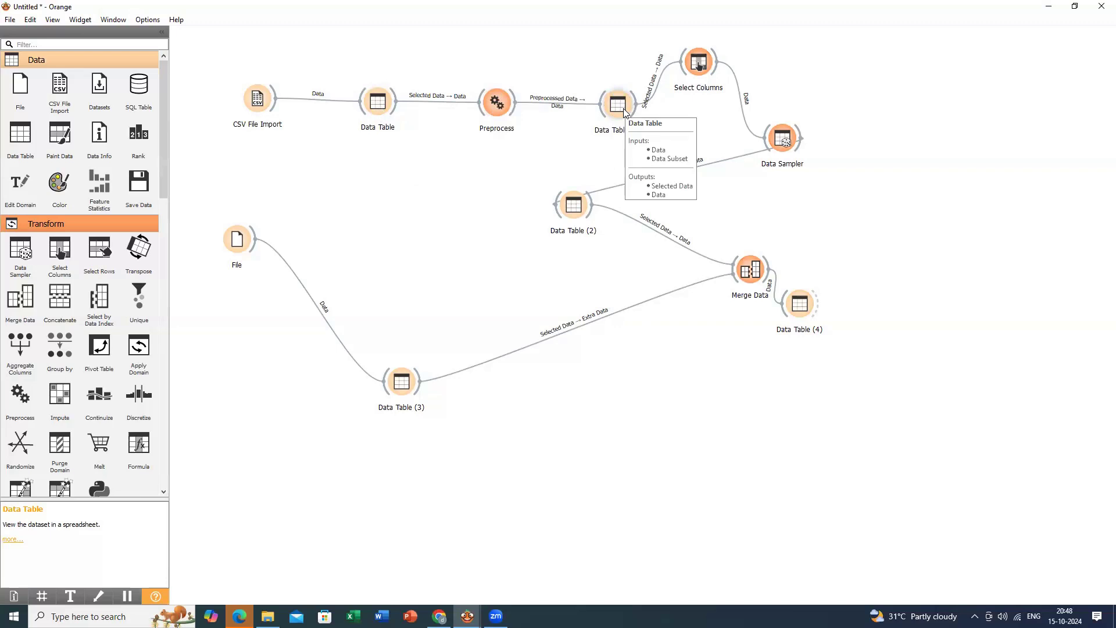
{"action": "left_click", "coordinate": [383, 111]}
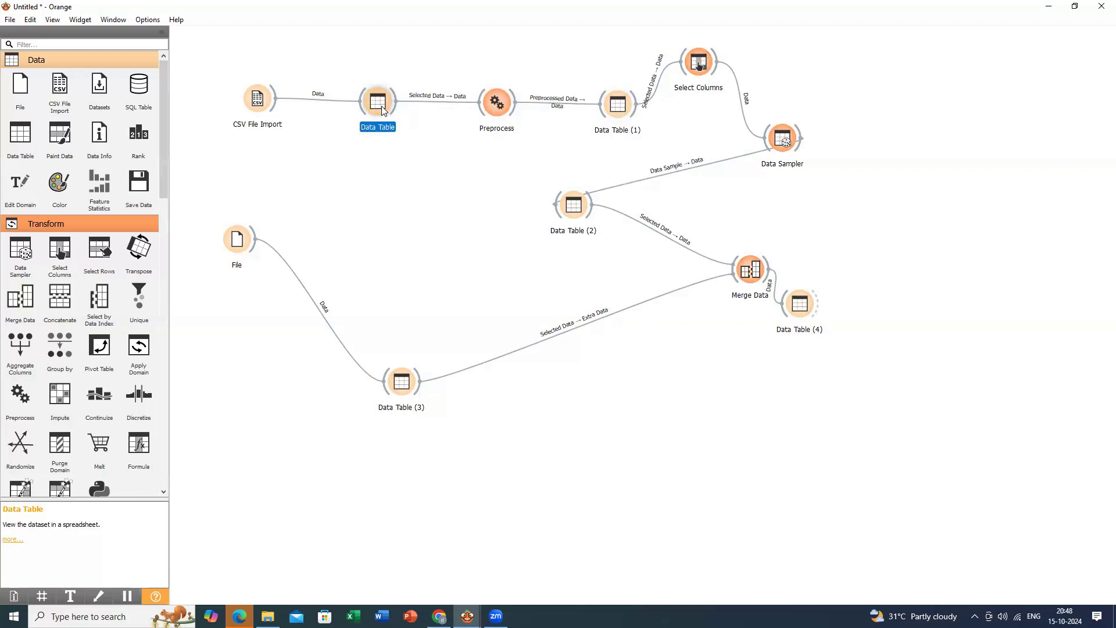
{"action": "double_click", "coordinate": [382, 110]}
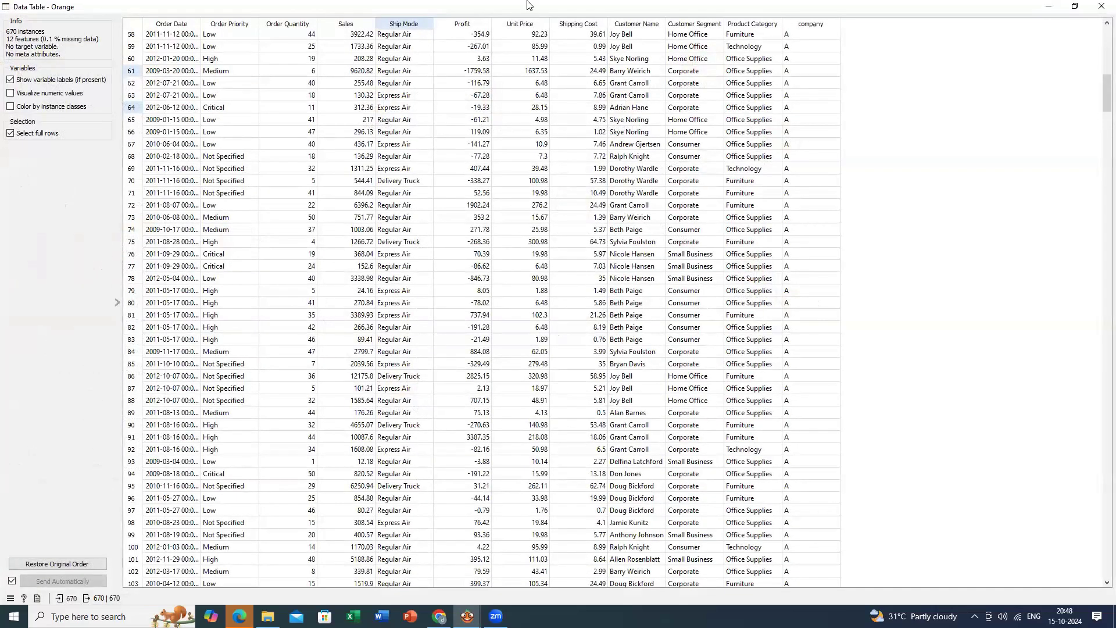
Close the original sales table and inspect the preprocessed rows in Data Table (1).
{"action": "key", "text": "Escape"}
{"action": "double_click", "coordinate": [616, 115]}
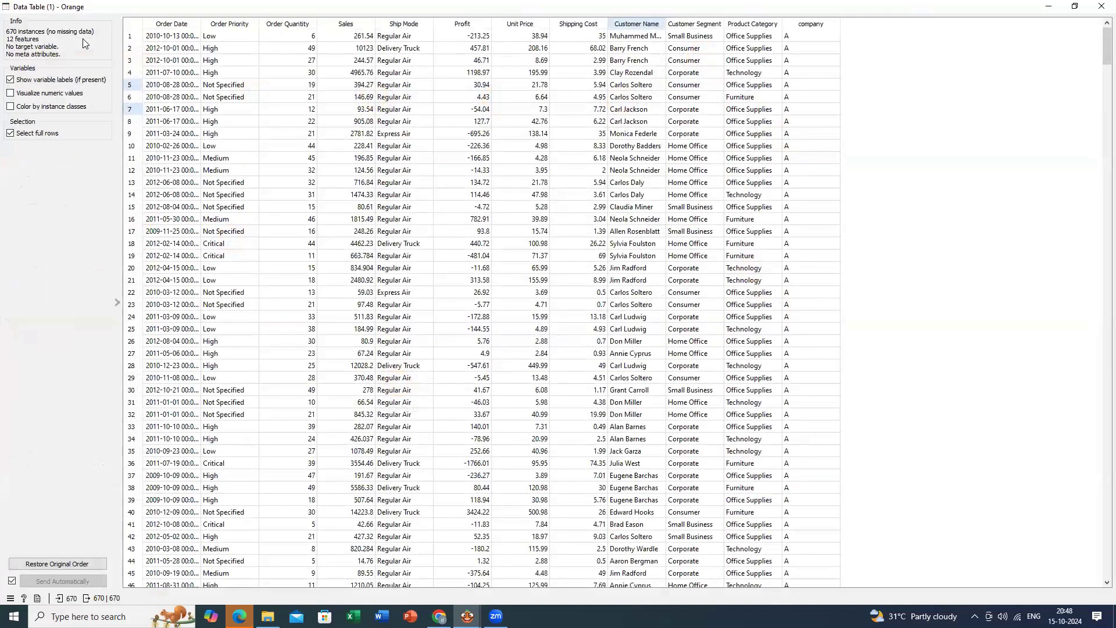
{"action": "left_click", "coordinate": [1101, 8]}
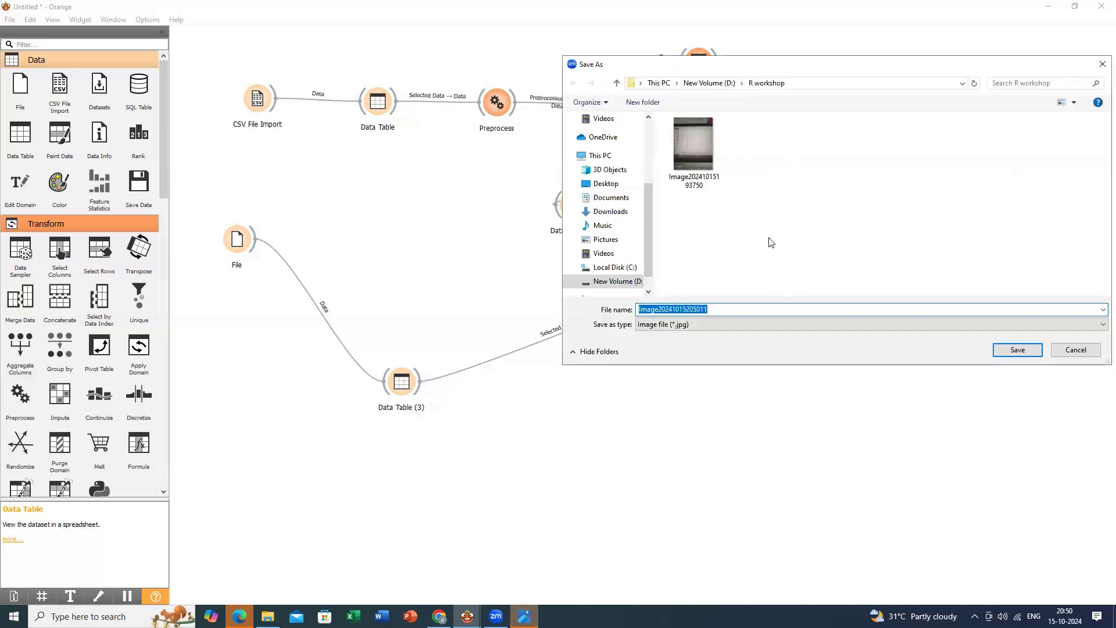
Save the shared image in the R workshop folder, replacing Image20241015193750.jpg, and close the extra photo window.
{"action": "left_click", "coordinate": [701, 154]}
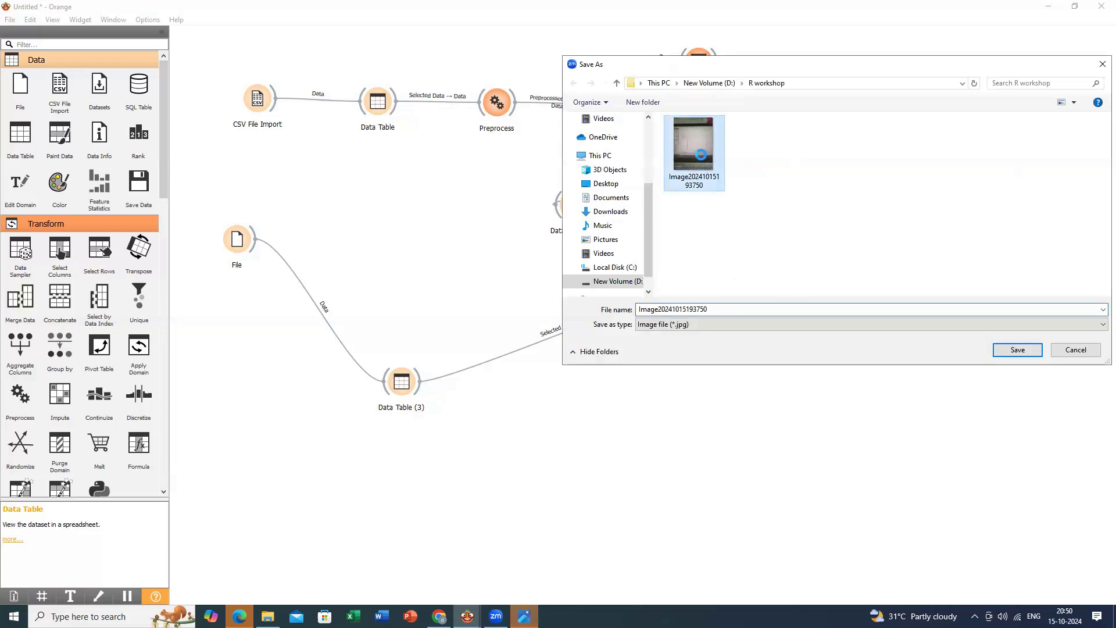
{"action": "double_click", "coordinate": [701, 154]}
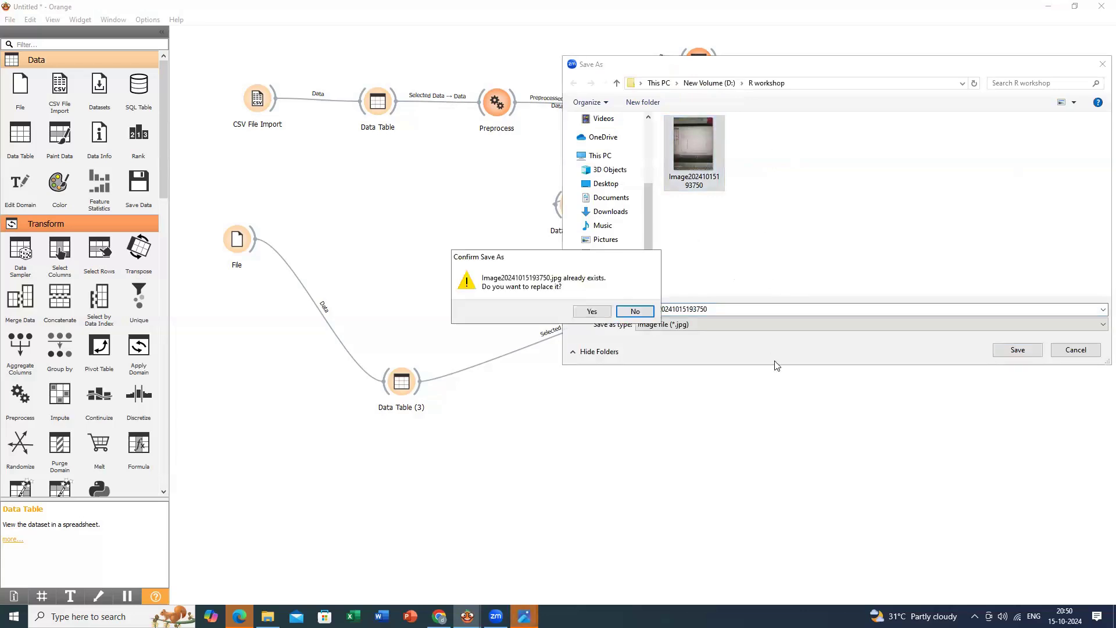
{"action": "left_click", "coordinate": [627, 313]}
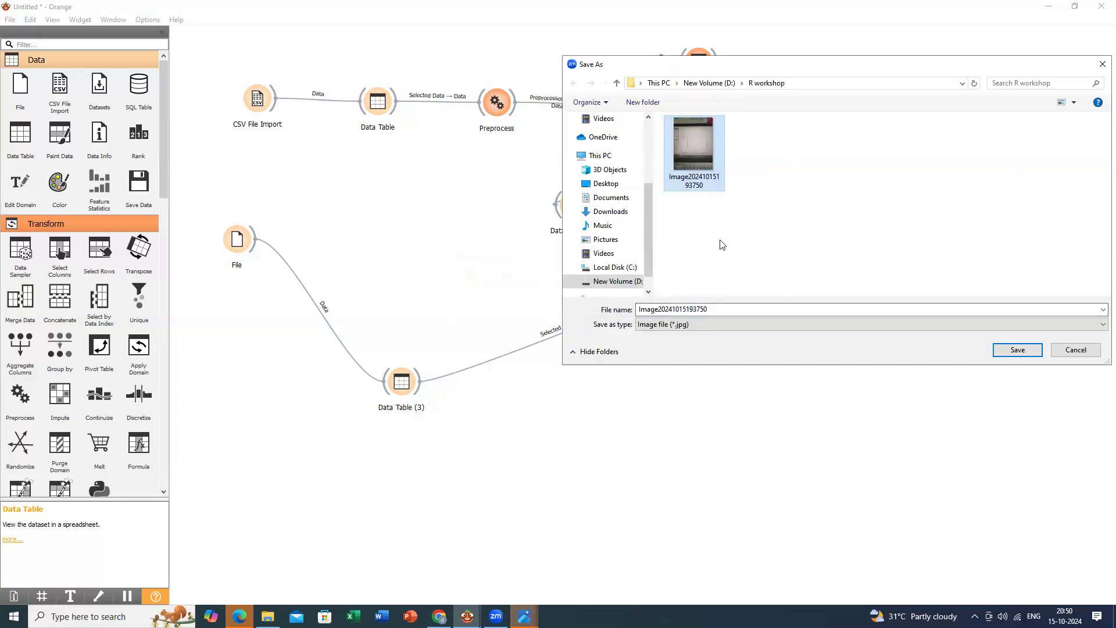
{"action": "double_click", "coordinate": [708, 167]}
{"action": "left_click", "coordinate": [598, 313]}
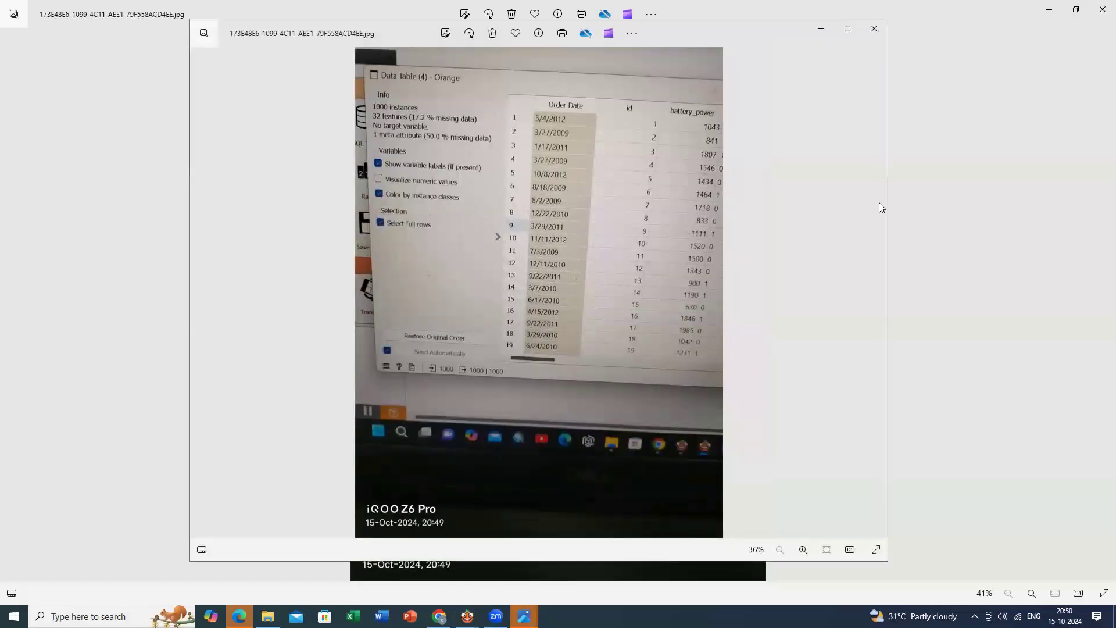
{"action": "left_click", "coordinate": [876, 26]}
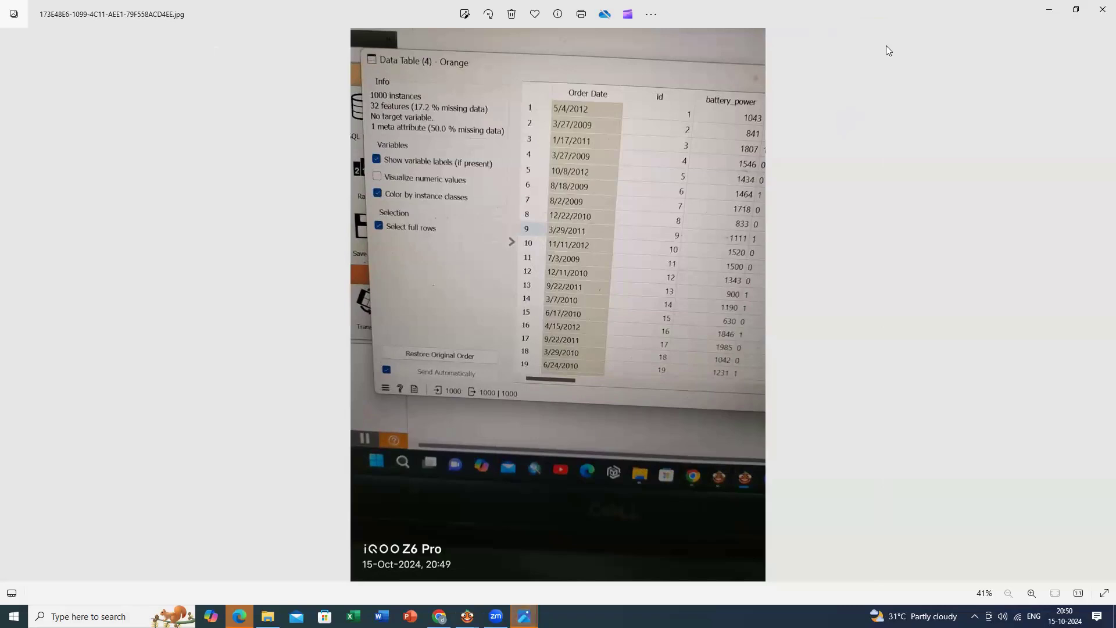
{"action": "left_click", "coordinate": [1006, 349]}
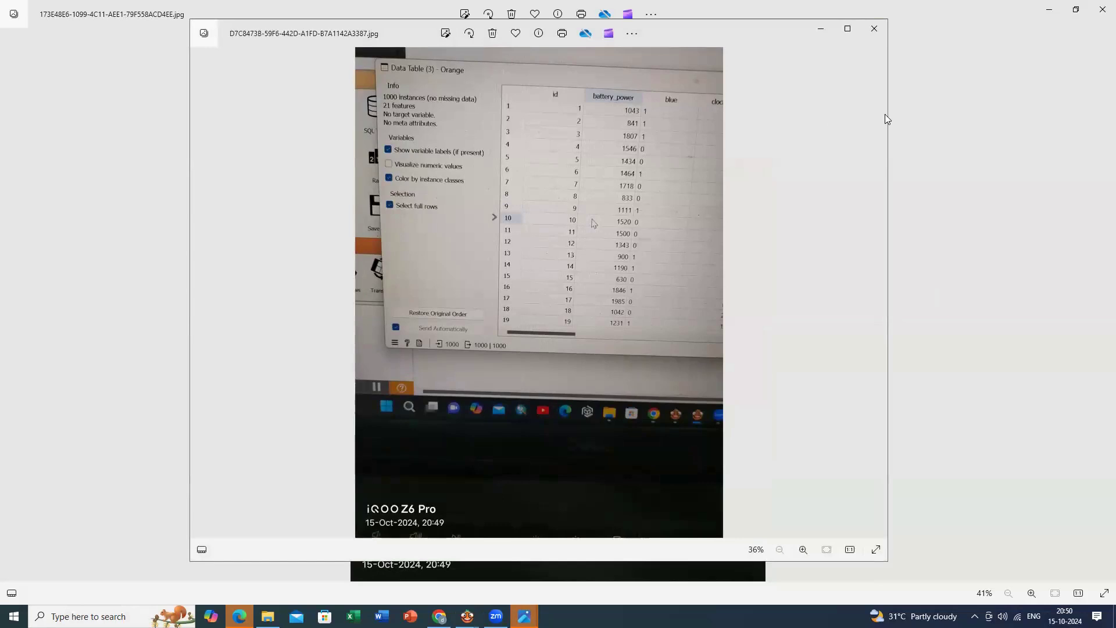
{"action": "left_click", "coordinate": [879, 32]}
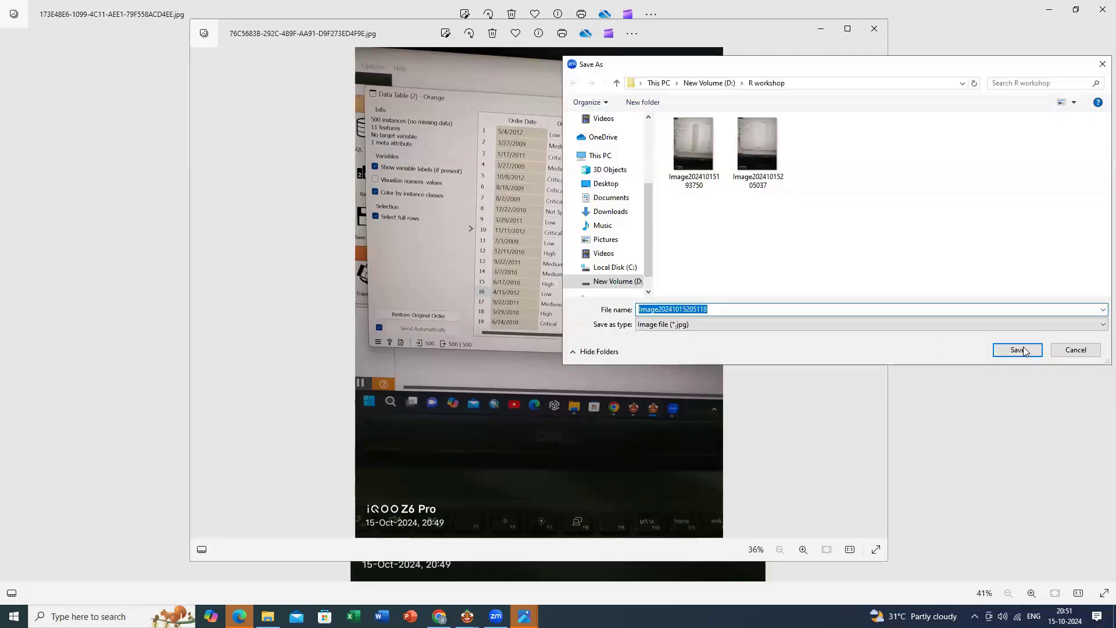
{"action": "left_click", "coordinate": [1017, 350]}
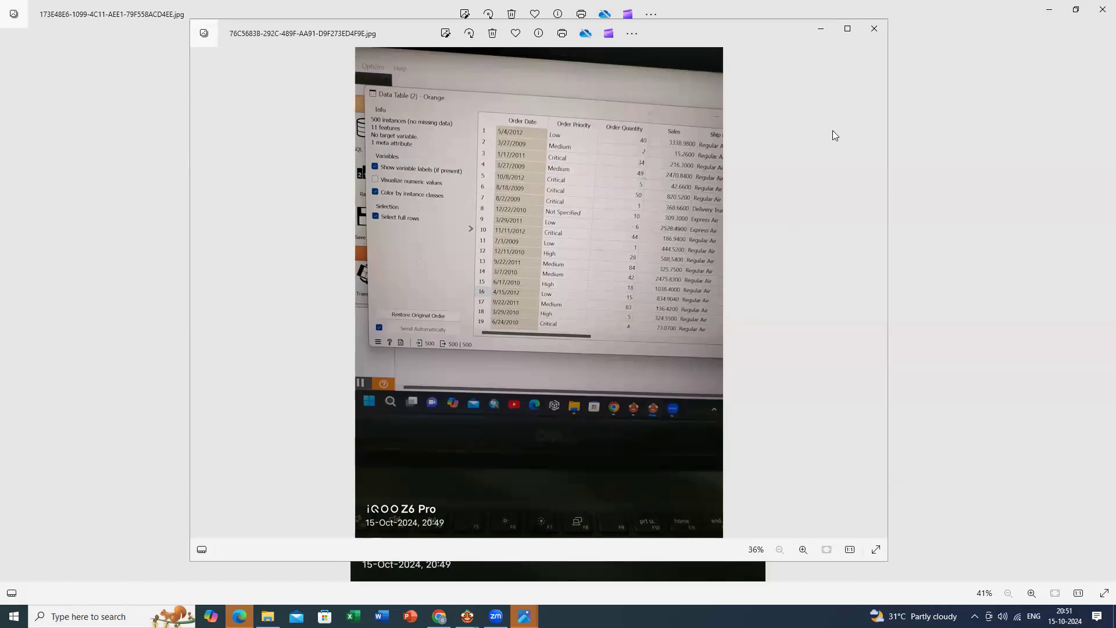
Review the photos of the workflow and the sampled Data Table (2), and close all photo windows.
{"action": "key", "text": "Right"}
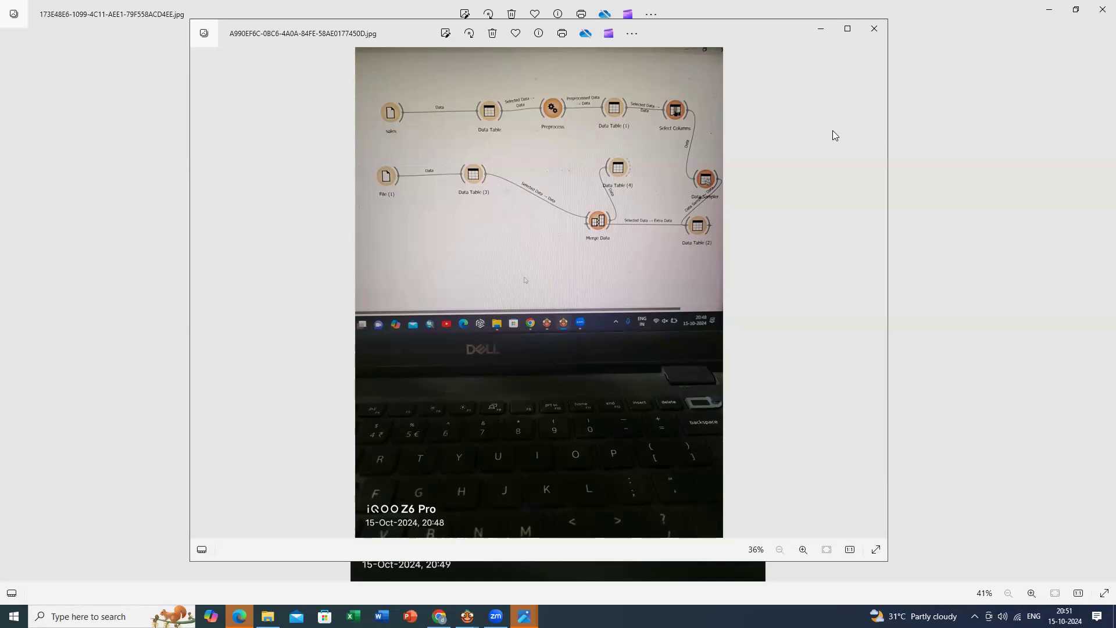
{"action": "left_click", "coordinate": [873, 27]}
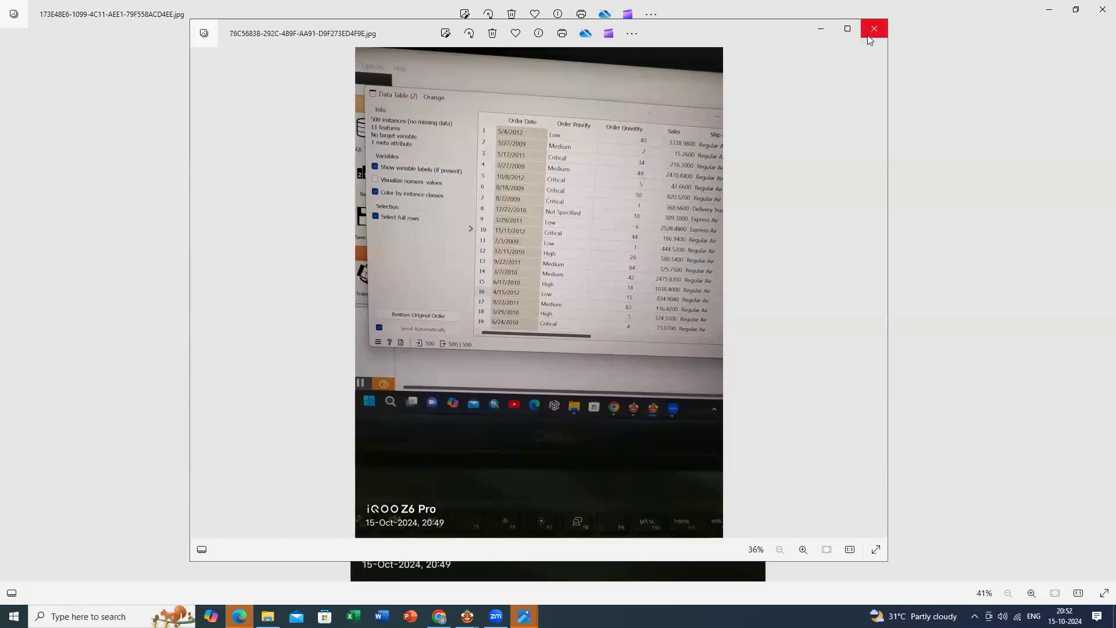
{"action": "left_click", "coordinate": [869, 33]}
{"action": "left_click", "coordinate": [1102, 10]}
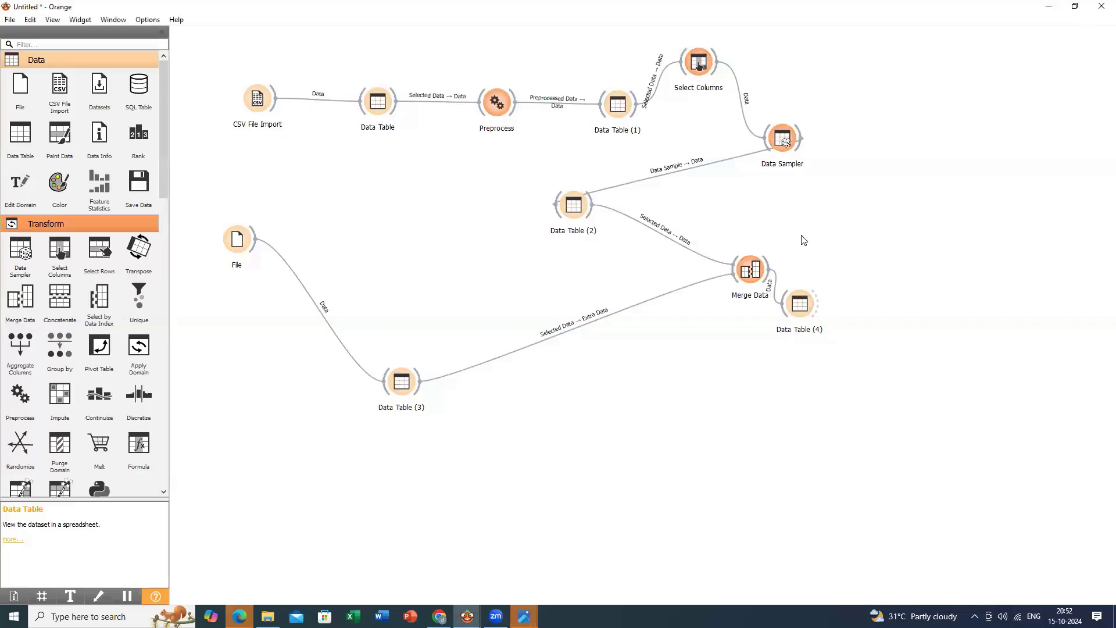
Move Data Table (2) to the right of Data Sampler on the canvas.
{"action": "left_click", "coordinate": [581, 213]}
{"action": "left_click_drag", "start_coordinate": [582, 213], "coordinate": [880, 201]}
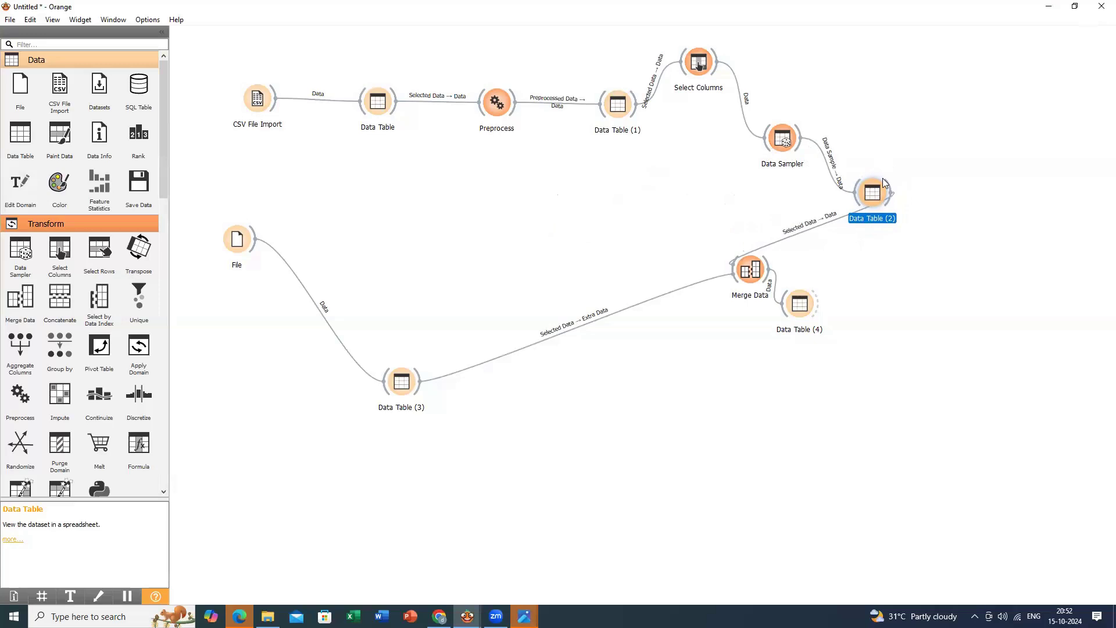
{"action": "left_click_drag", "start_coordinate": [882, 178], "coordinate": [976, 171]}
Move Merge Data down and left, nearly level with Data Table (3), and place Data Table (4) below it.
{"action": "left_click_drag", "start_coordinate": [745, 290], "coordinate": [676, 285]}
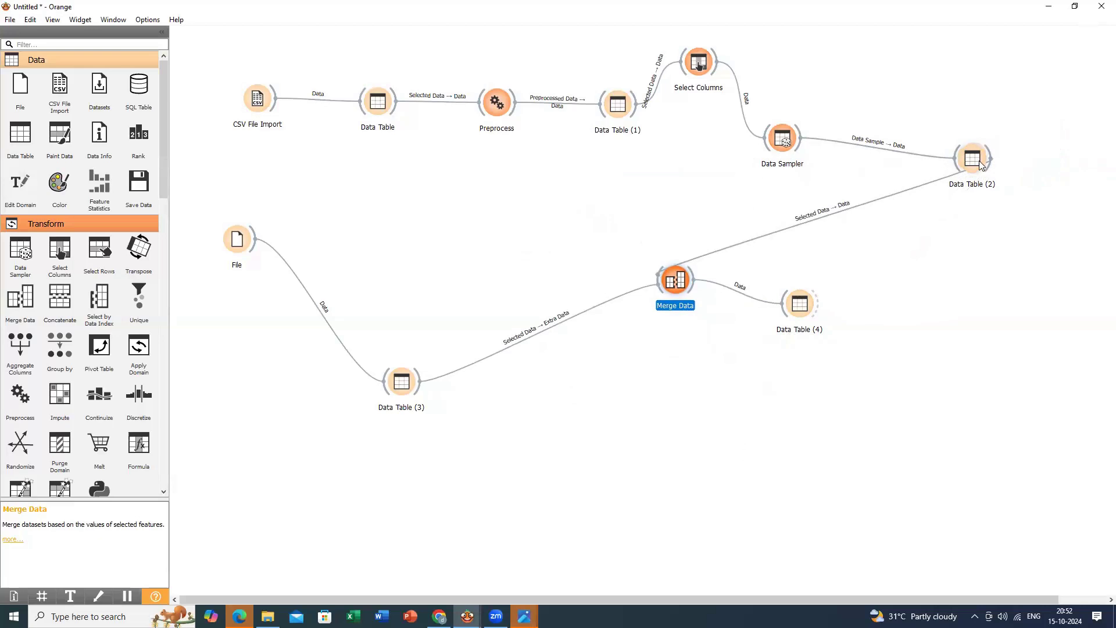
{"action": "mouse_move", "coordinate": [980, 162]}
{"action": "left_click_drag", "start_coordinate": [686, 286], "coordinate": [689, 320]}
{"action": "left_click_drag", "start_coordinate": [808, 303], "coordinate": [785, 437]}
{"action": "left_click_drag", "start_coordinate": [680, 323], "coordinate": [677, 358]}
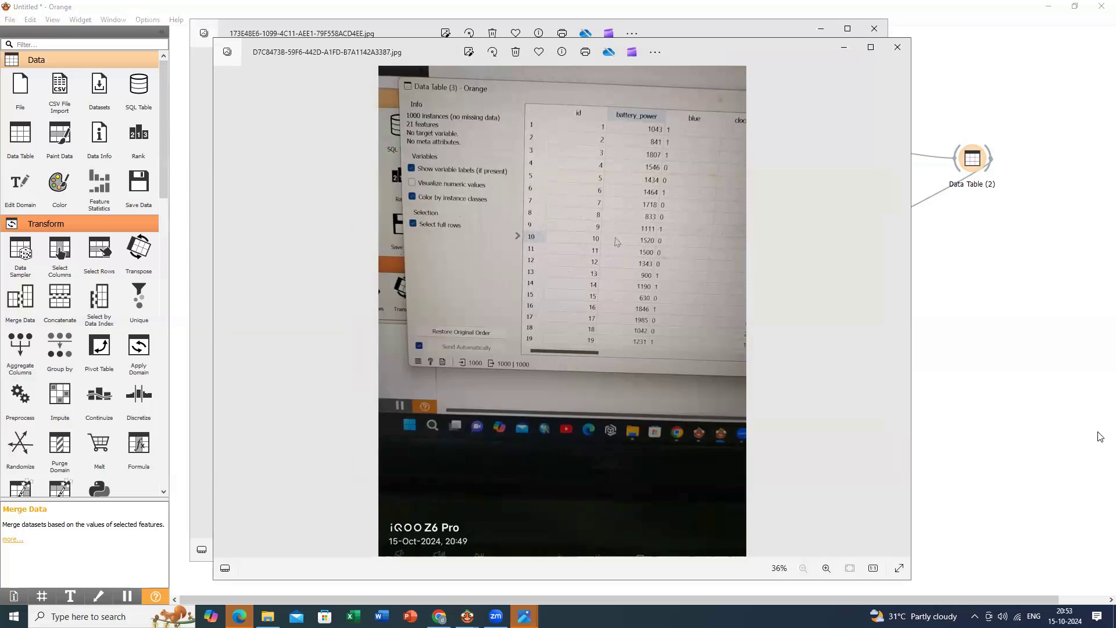
Close the photos of Data Table (3) and Data Table (4) to return to the workflow canvas.
{"action": "left_click", "coordinate": [900, 48]}
{"action": "left_click", "coordinate": [874, 29]}
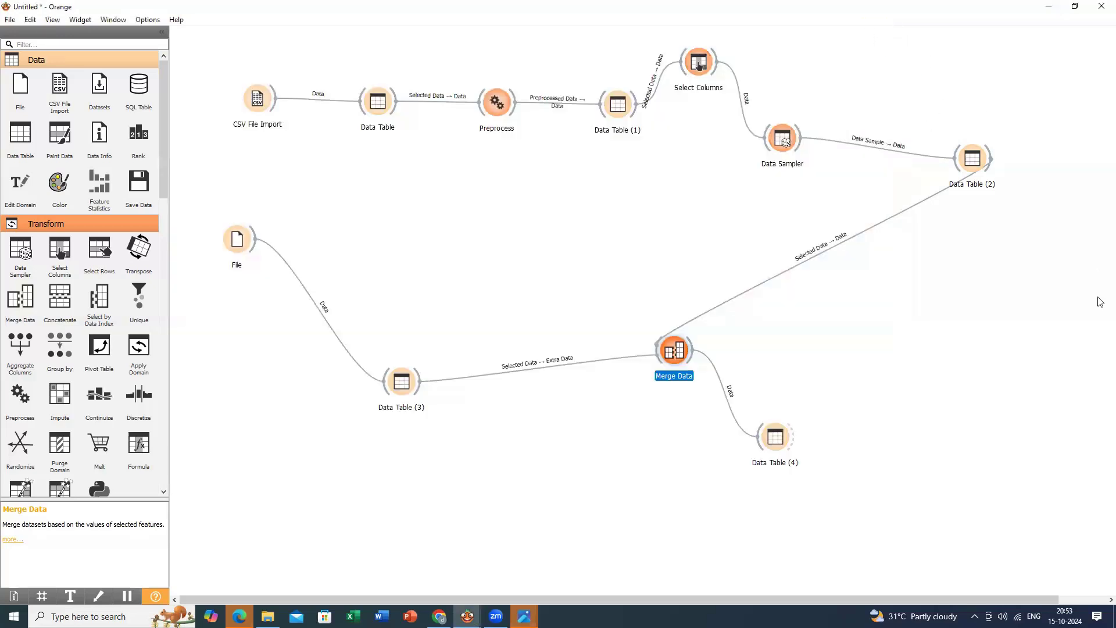